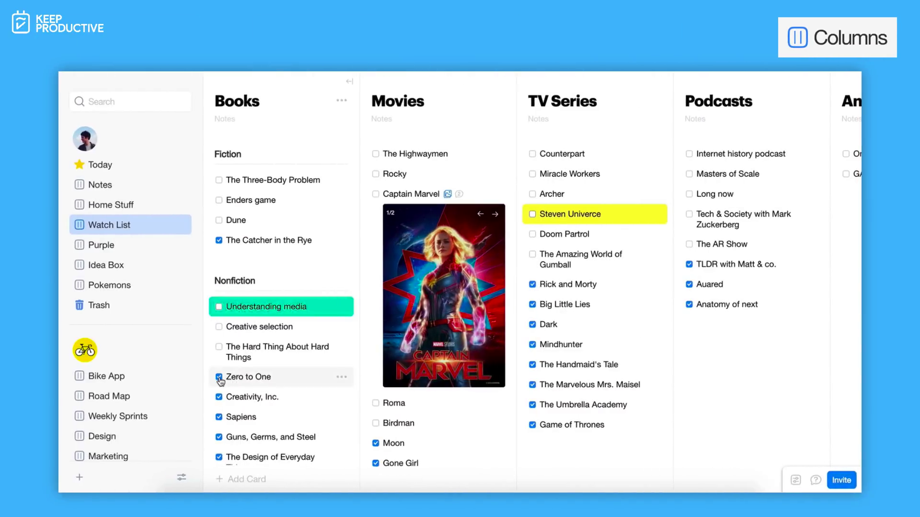
Move Birdman to the top of Movies, then toggle the Lickitung, Ditto and Eevee card pictures
{"action": "left_click_drag", "start_coordinate": [399, 423], "coordinate": [399, 154]}
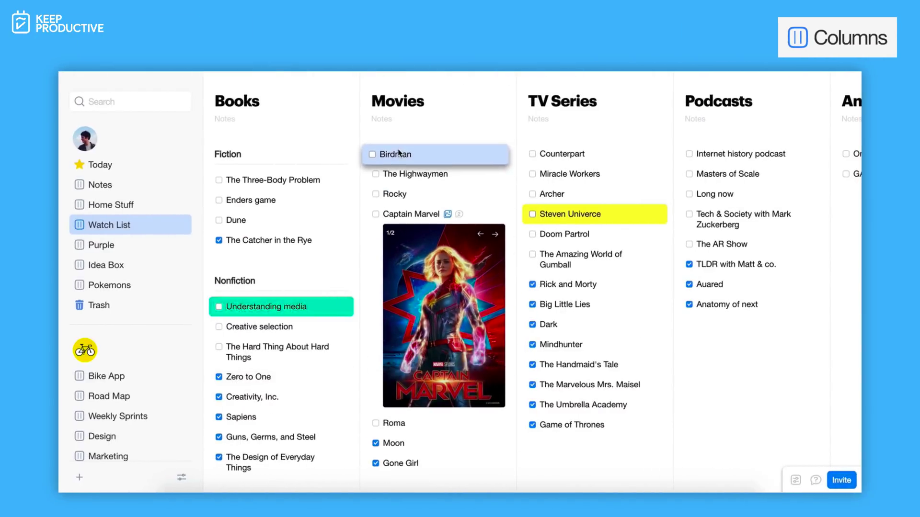
{"action": "left_click", "coordinate": [109, 284]}
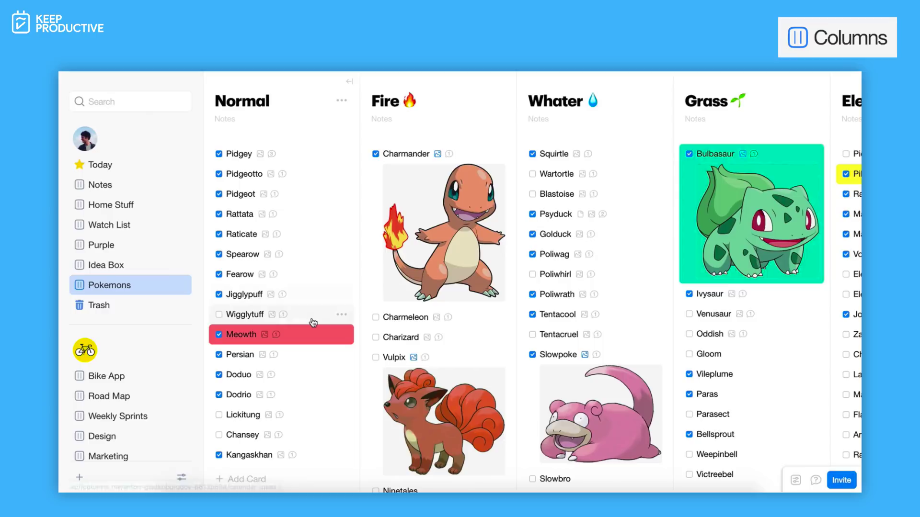
{"action": "scroll", "coordinate": [313, 322], "scroll_direction": "down", "scroll_amount": 5}
{"action": "scroll", "coordinate": [287, 252], "scroll_direction": "down", "scroll_amount": 3}
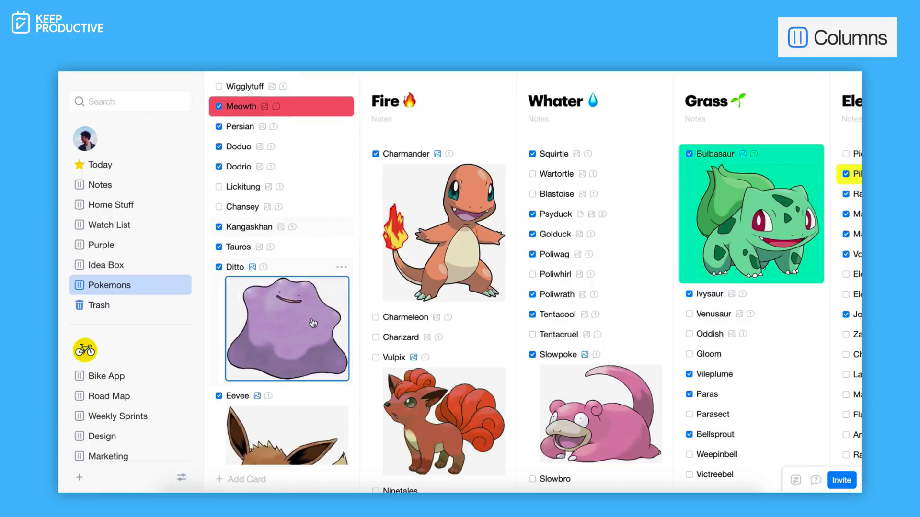
{"action": "left_click", "coordinate": [270, 187]}
{"action": "scroll", "coordinate": [270, 216], "scroll_direction": "down", "scroll_amount": 3}
{"action": "left_click", "coordinate": [253, 211]}
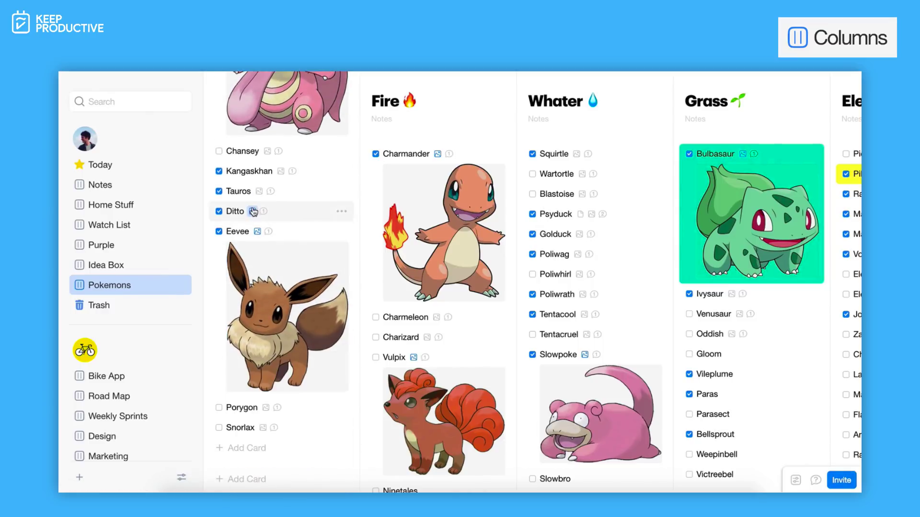
{"action": "left_click", "coordinate": [257, 232]}
{"action": "scroll", "coordinate": [287, 252], "scroll_direction": "up", "scroll_amount": 3}
{"action": "scroll", "coordinate": [431, 287], "scroll_direction": "right", "scroll_amount": 10}
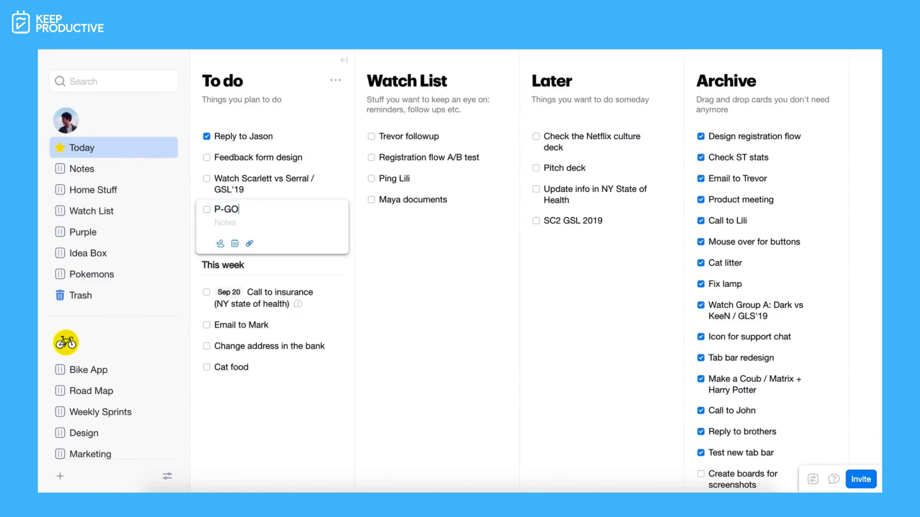
{"action": "type", "text": "d"}
Add a P-GO raid card and an Icons update card in Version 2.15
{"action": "key", "text": "Return"}
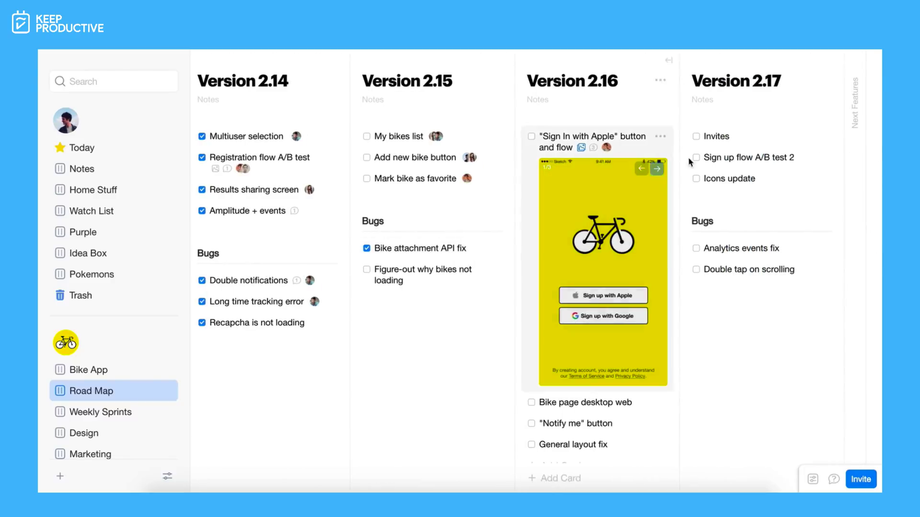
{"action": "left_click_drag", "start_coordinate": [718, 178], "coordinate": [392, 199]}
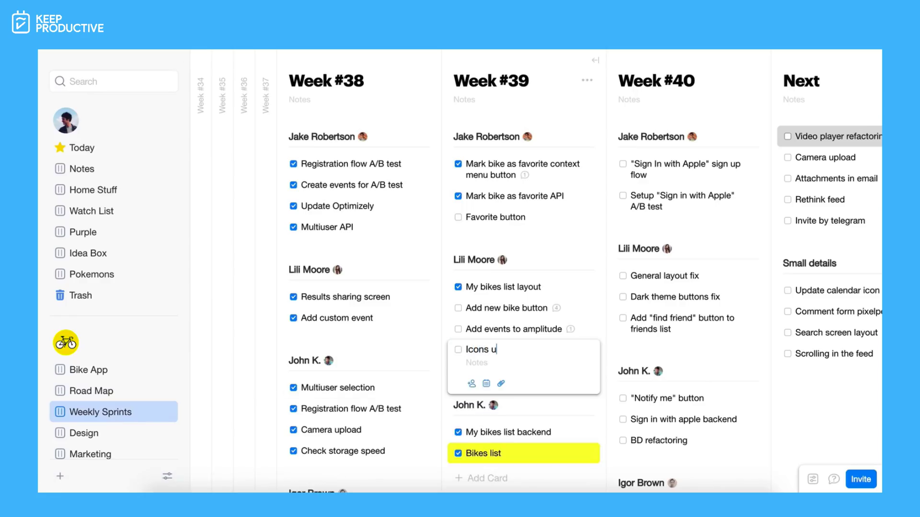
{"action": "key", "text": "Return"}
Like a comment on the Add new bike button card and close its discussion
{"action": "left_click", "coordinate": [506, 308]}
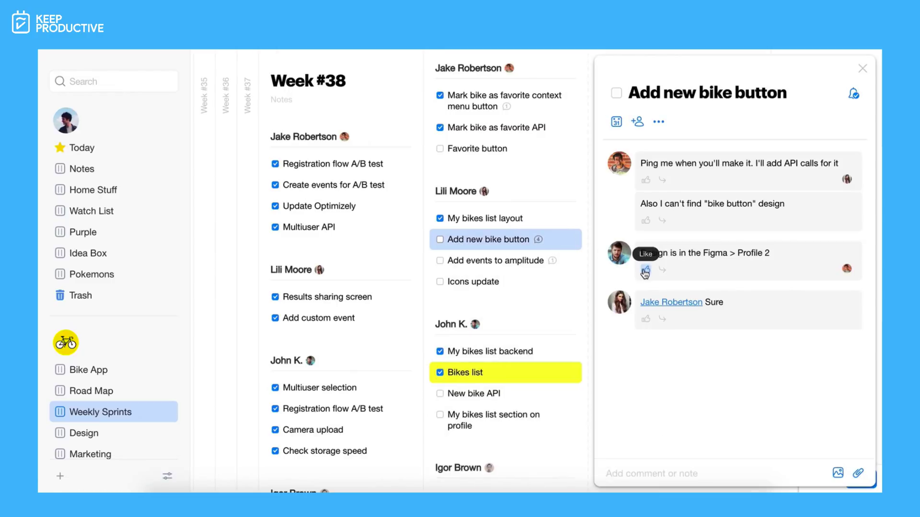
{"action": "left_click", "coordinate": [645, 269]}
{"action": "left_click", "coordinate": [648, 322]}
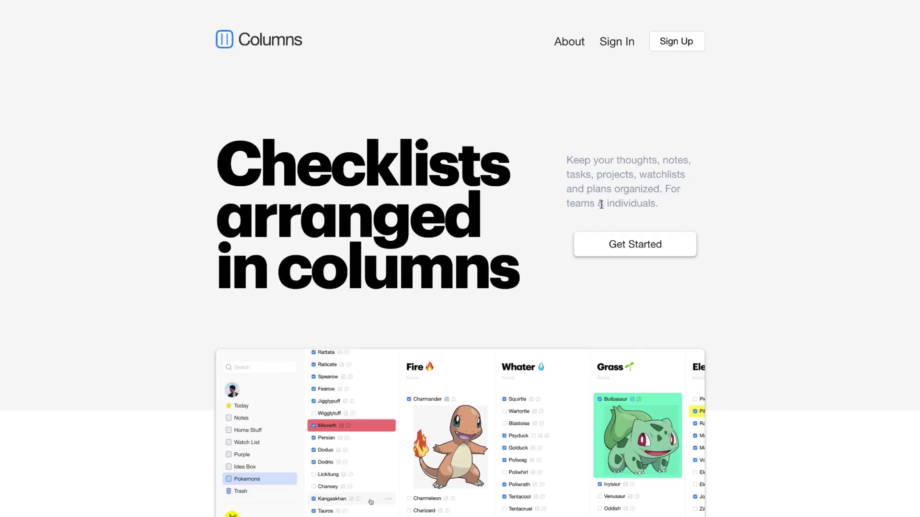
{"action": "scroll", "coordinate": [602, 203], "scroll_direction": "down", "scroll_amount": 3}
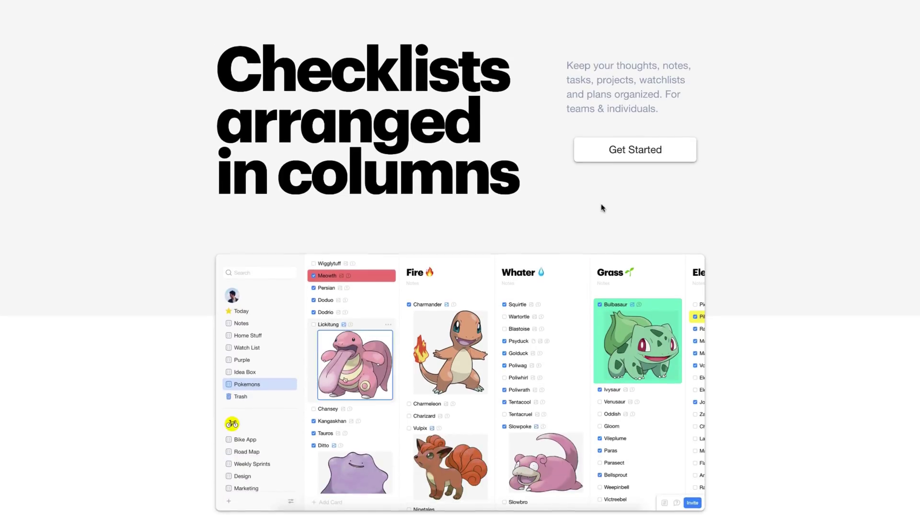
{"action": "scroll", "coordinate": [601, 207], "scroll_direction": "up", "scroll_amount": 3}
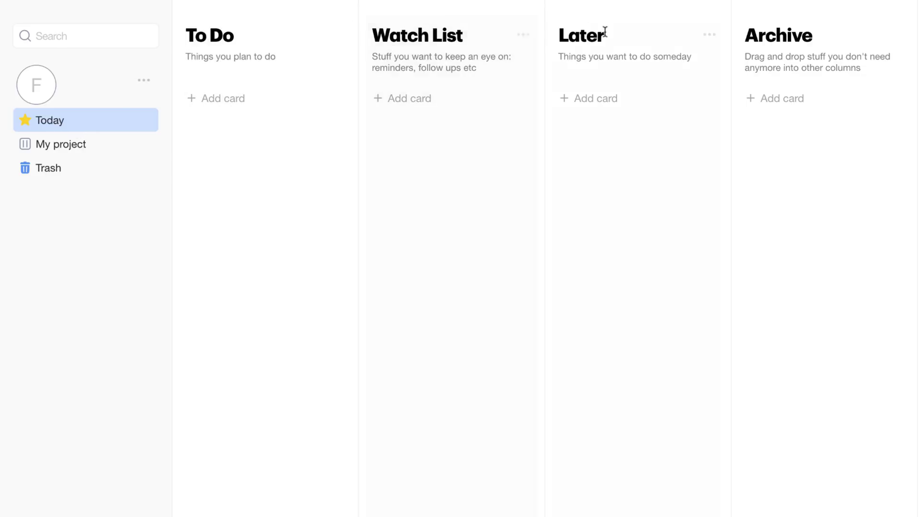
Visit the My project board, then check the Trash board's deleted cards
{"action": "mouse_move", "coordinate": [86, 144]}
{"action": "left_click", "coordinate": [96, 154]}
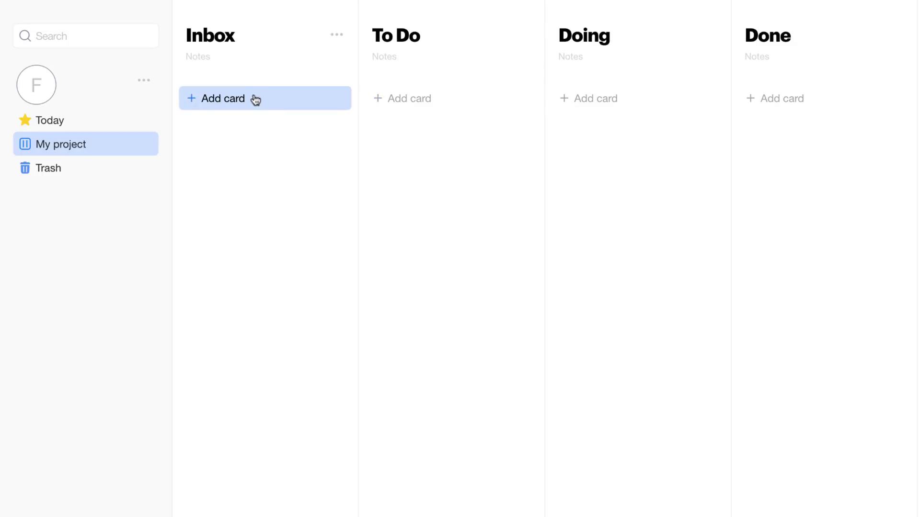
{"action": "left_click", "coordinate": [72, 170]}
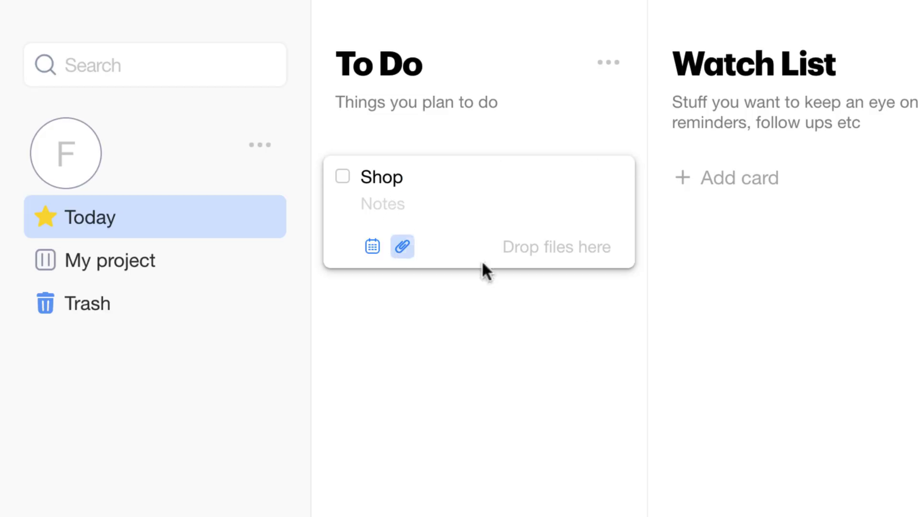
Set the Shop card's date to today and finish editing it
{"action": "left_click", "coordinate": [373, 247]}
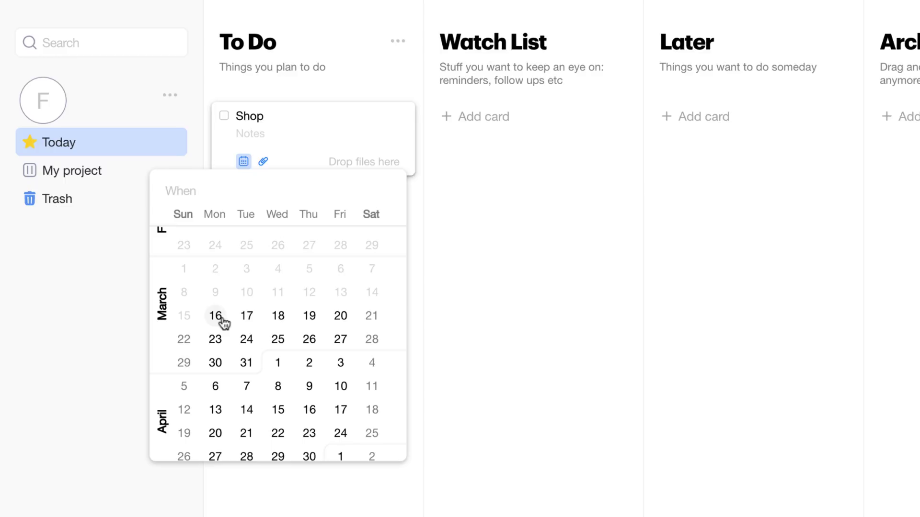
{"action": "type", "text": "today"}
{"action": "key", "text": "Return"}
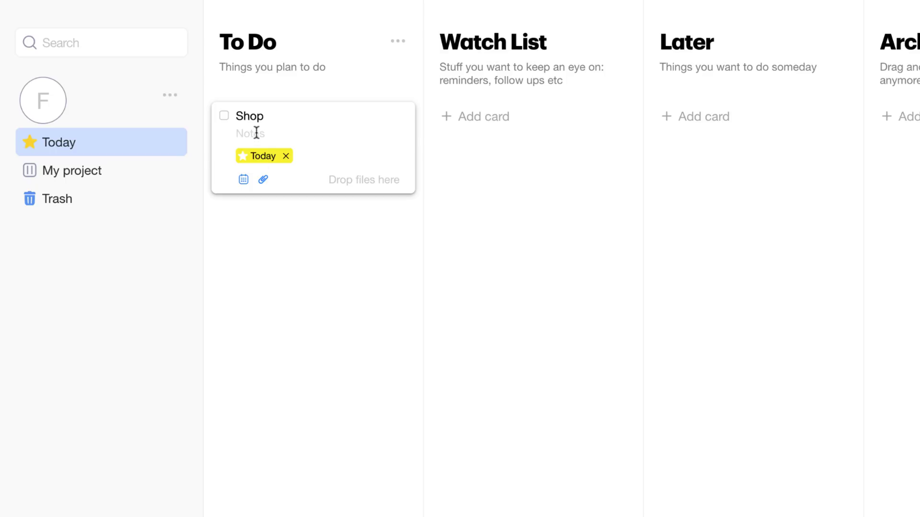
{"action": "key", "text": "Escape"}
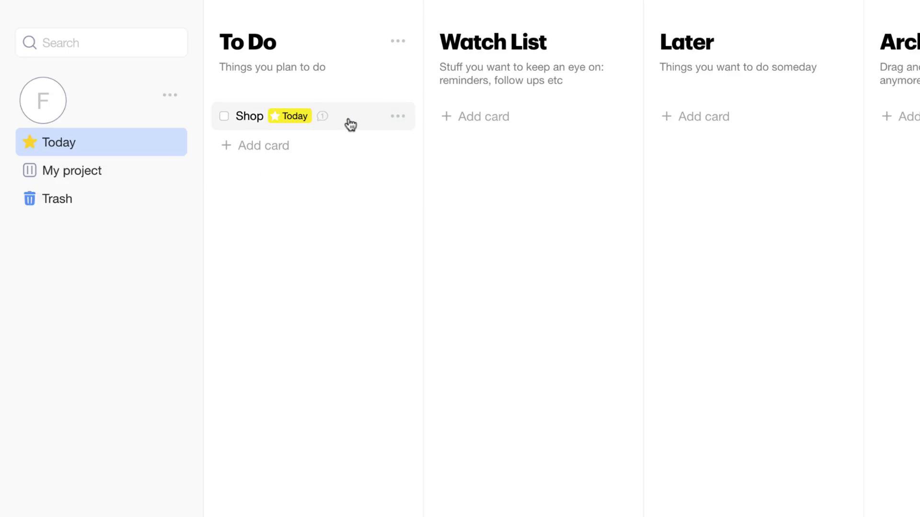
Colour the Shop card blue from its options menu
{"action": "left_click", "coordinate": [350, 124]}
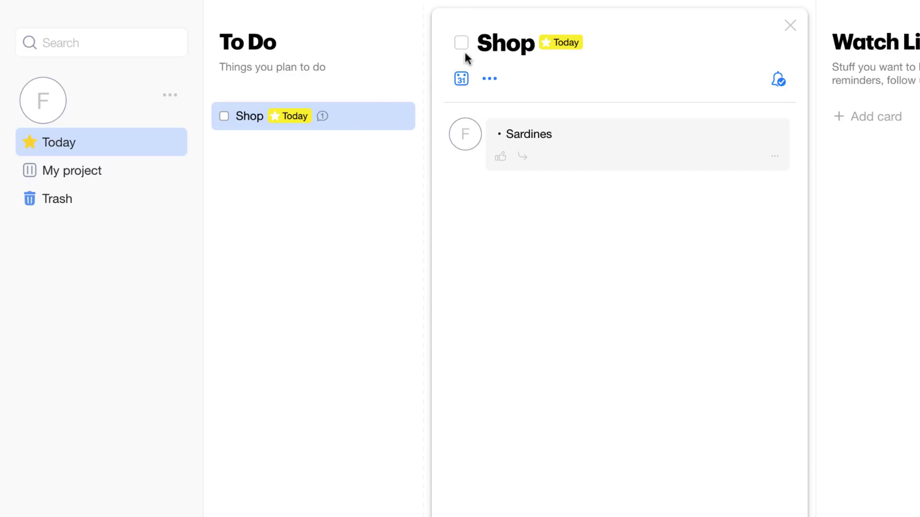
{"action": "left_click", "coordinate": [461, 79]}
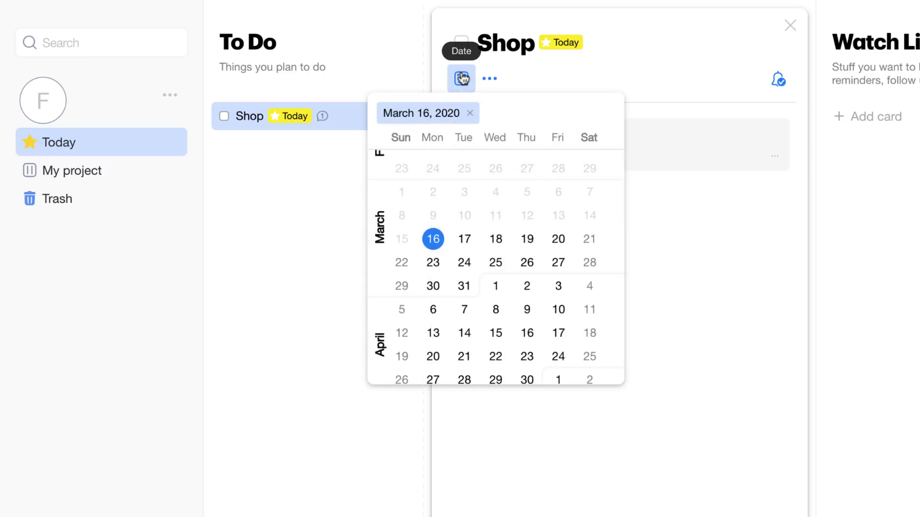
{"action": "left_click", "coordinate": [530, 66]}
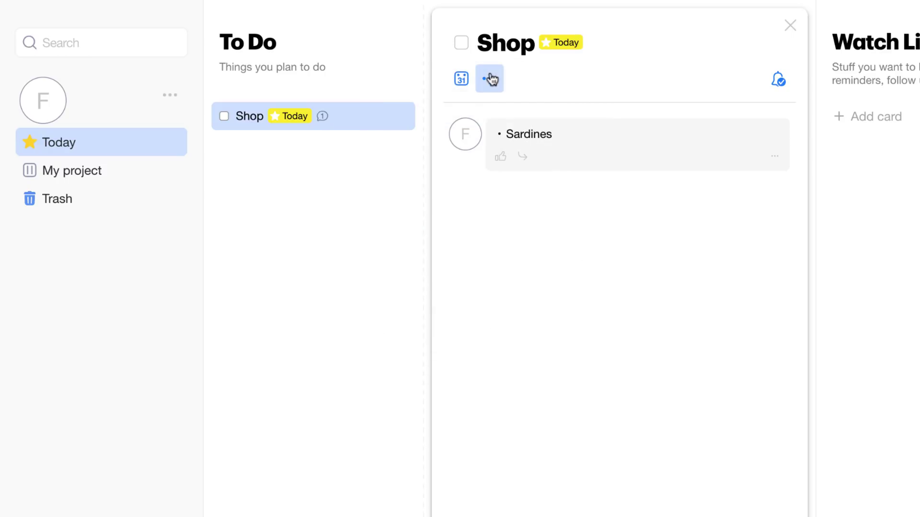
{"action": "left_click", "coordinate": [491, 79]}
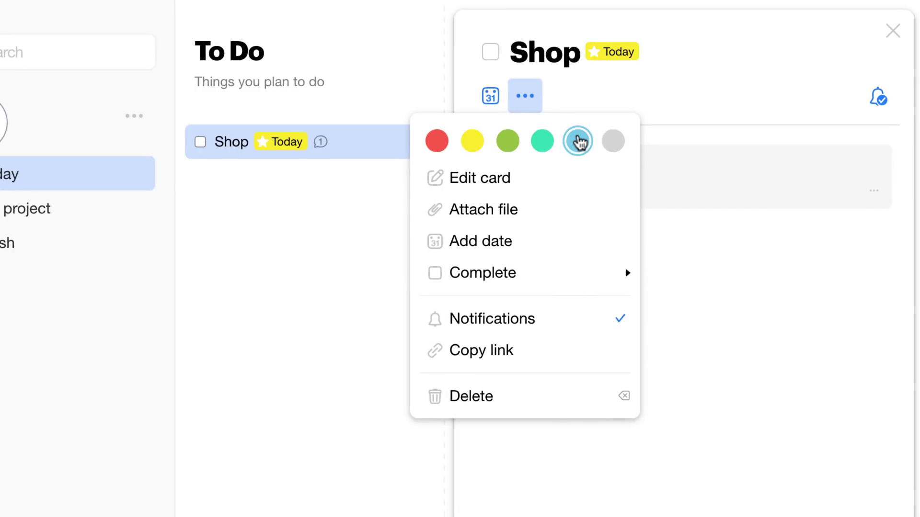
{"action": "left_click", "coordinate": [577, 141]}
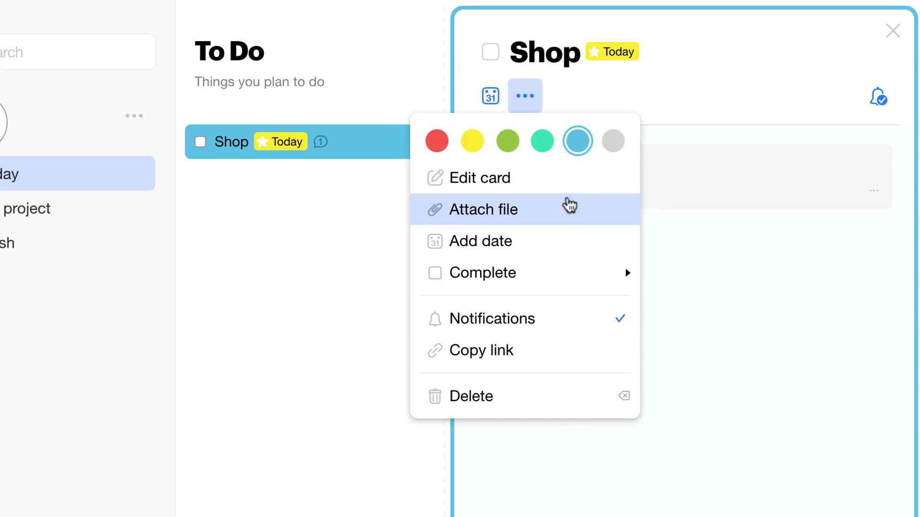
{"action": "mouse_move", "coordinate": [483, 272]}
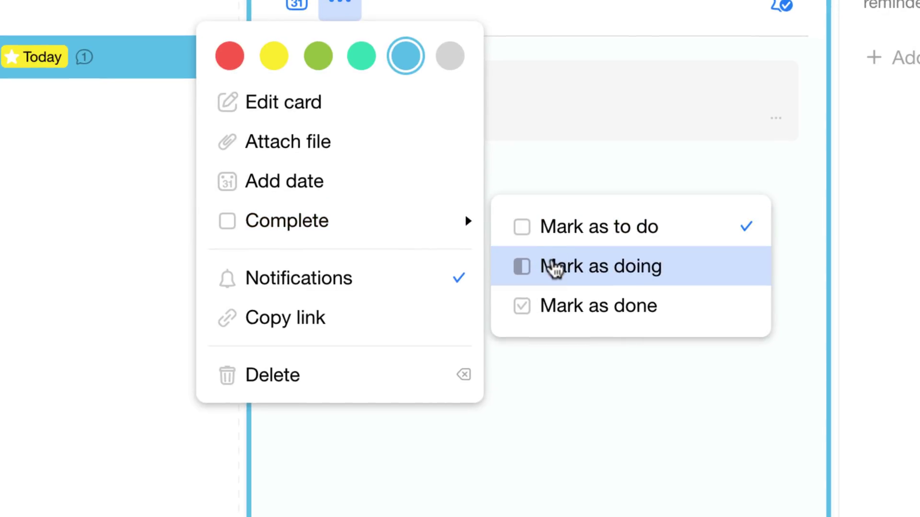
Switch the Shop card to Doing and back, toggle notifications, then open the workspace menu
{"action": "left_click", "coordinate": [554, 268]}
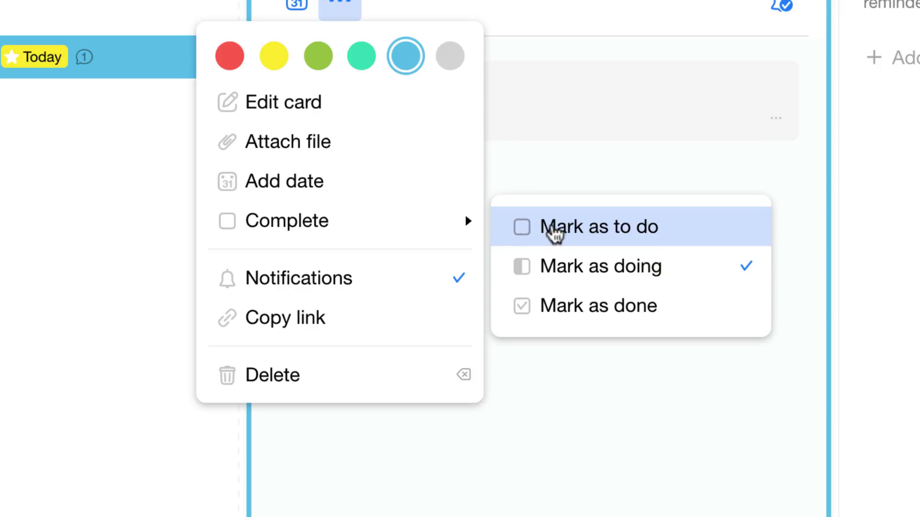
{"action": "left_click", "coordinate": [553, 229]}
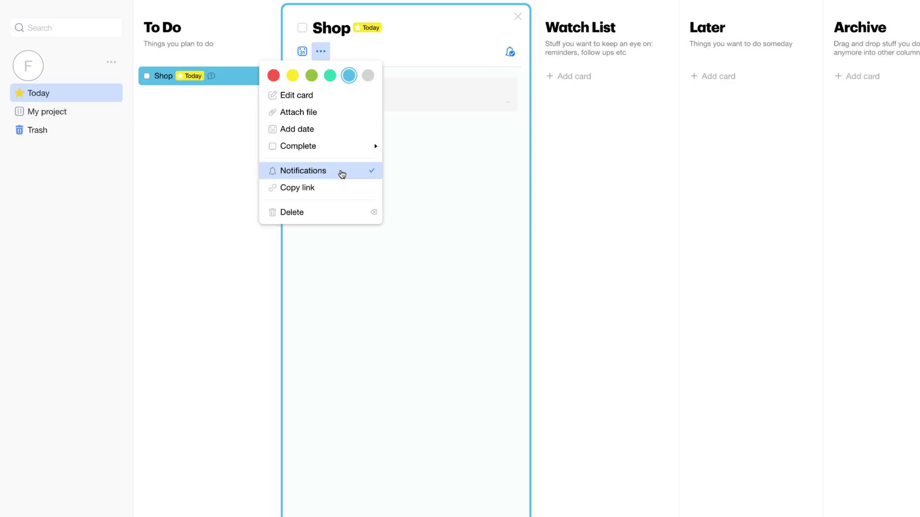
{"action": "left_click", "coordinate": [342, 172]}
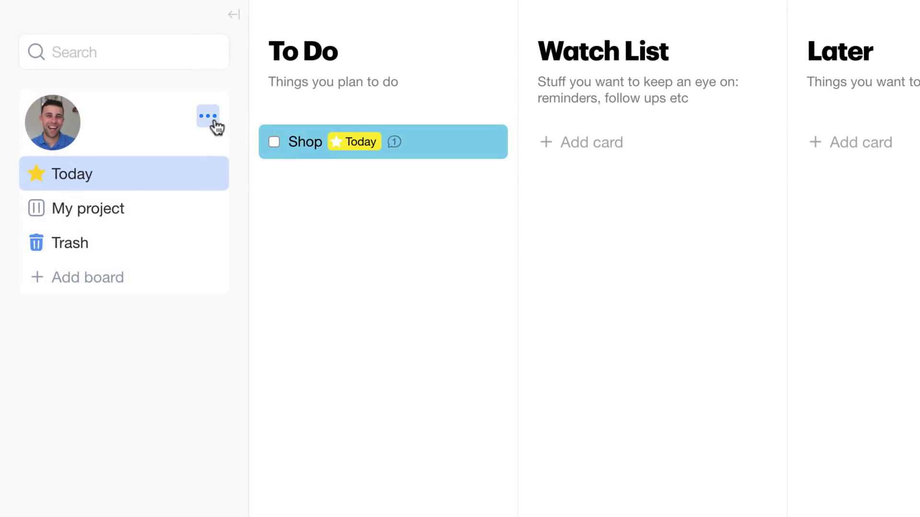
{"action": "left_click", "coordinate": [207, 115]}
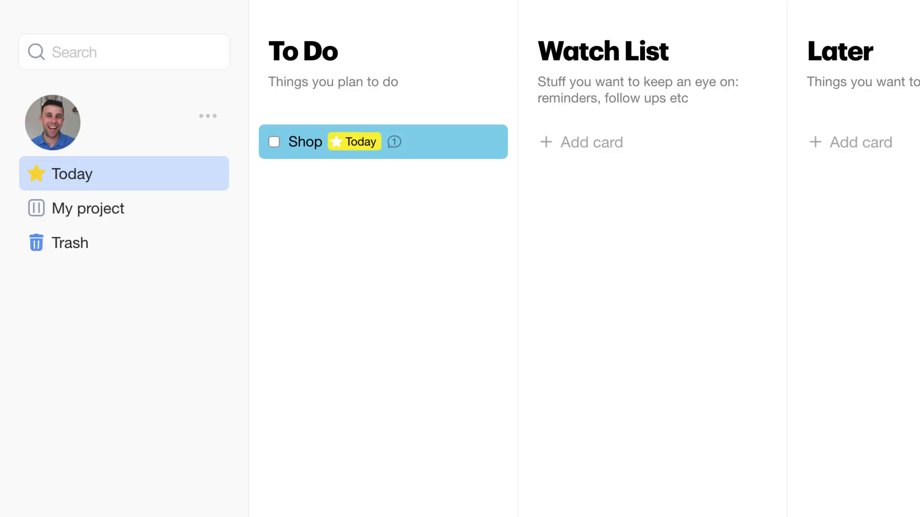
{"action": "mouse_move", "coordinate": [383, 178]}
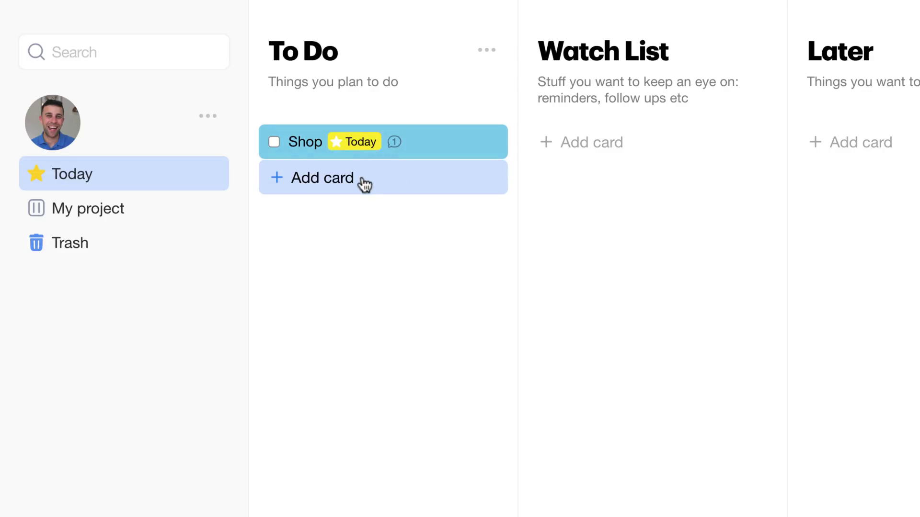
Schedule the Edit Video card for tomorrow
{"action": "left_click", "coordinate": [352, 179]}
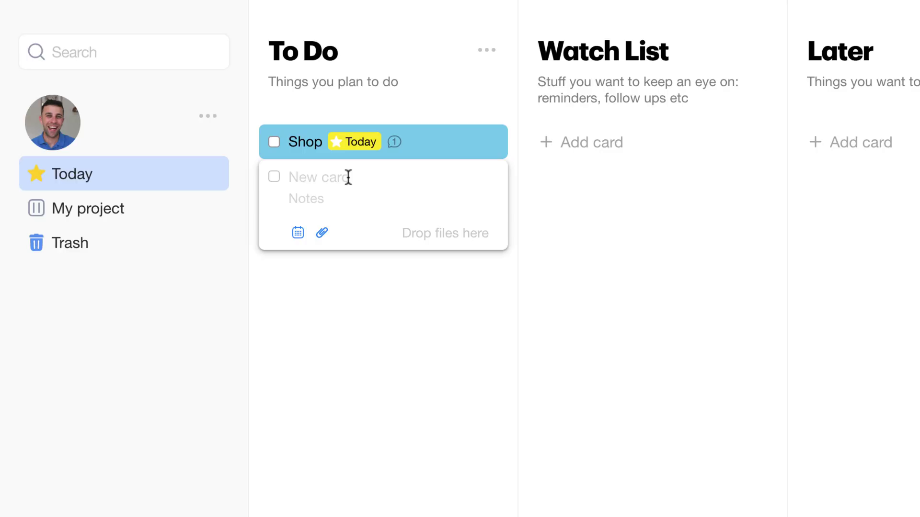
{"action": "type", "text": "Edit Video"}
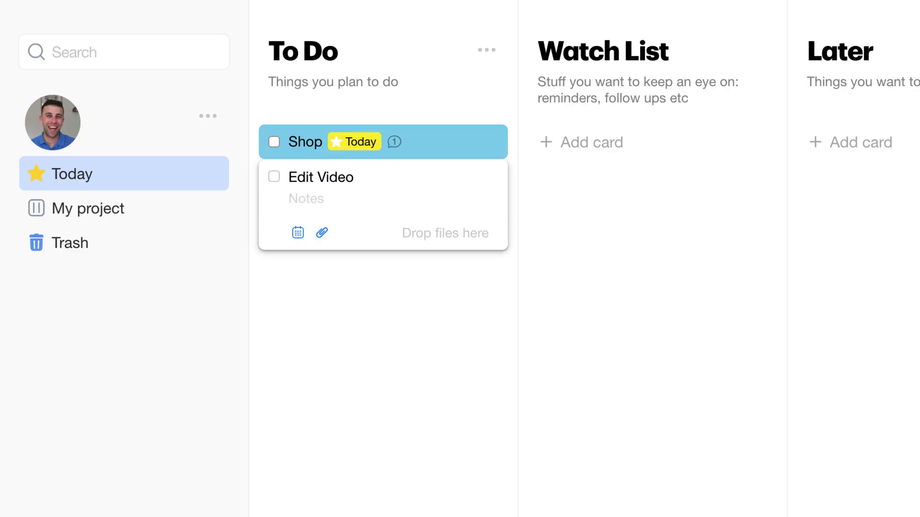
{"action": "left_click", "coordinate": [298, 233]}
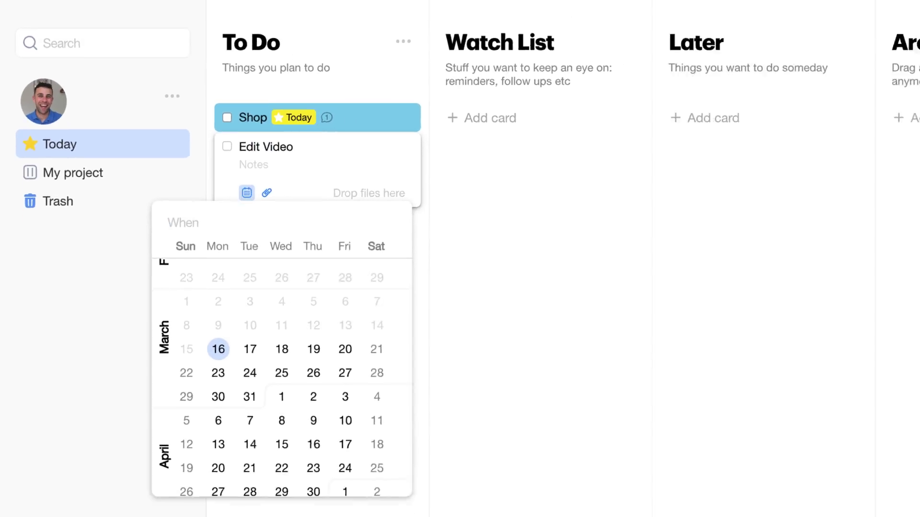
{"action": "type", "text": "tomottorow"}
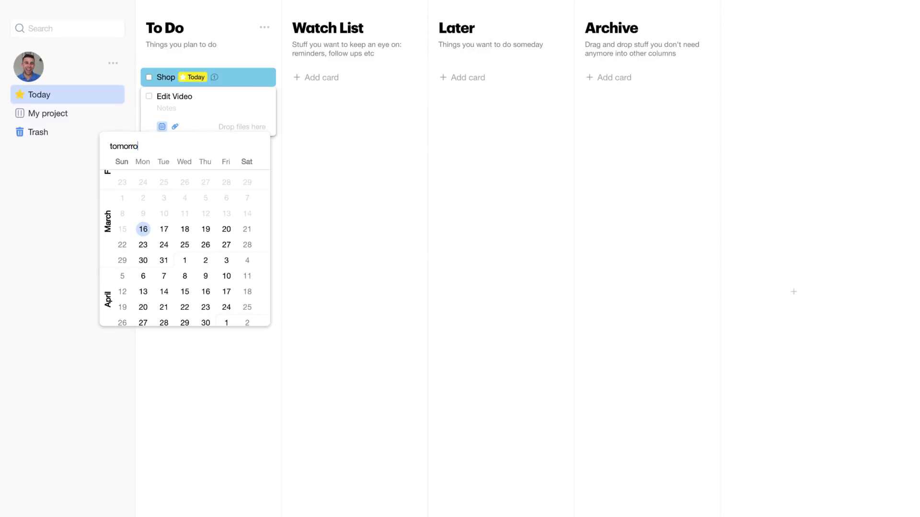
{"action": "key", "text": "Return"}
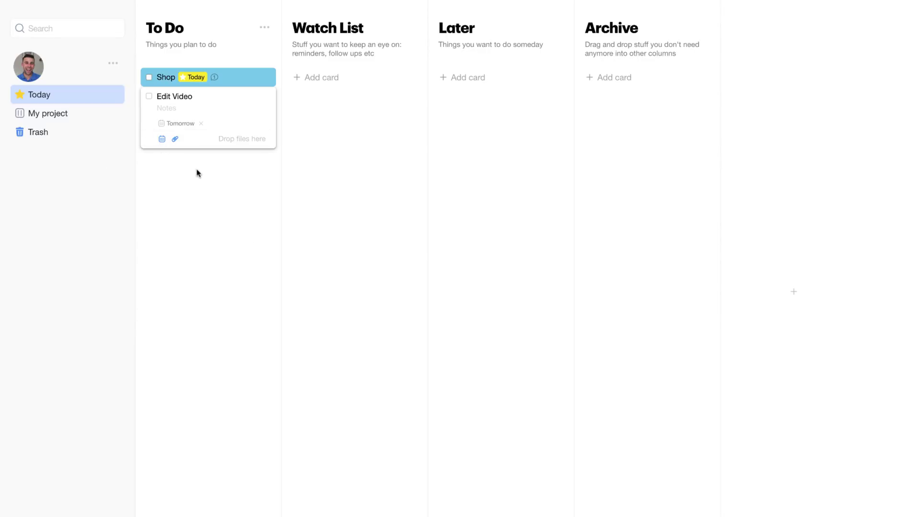
{"action": "left_click", "coordinate": [198, 173]}
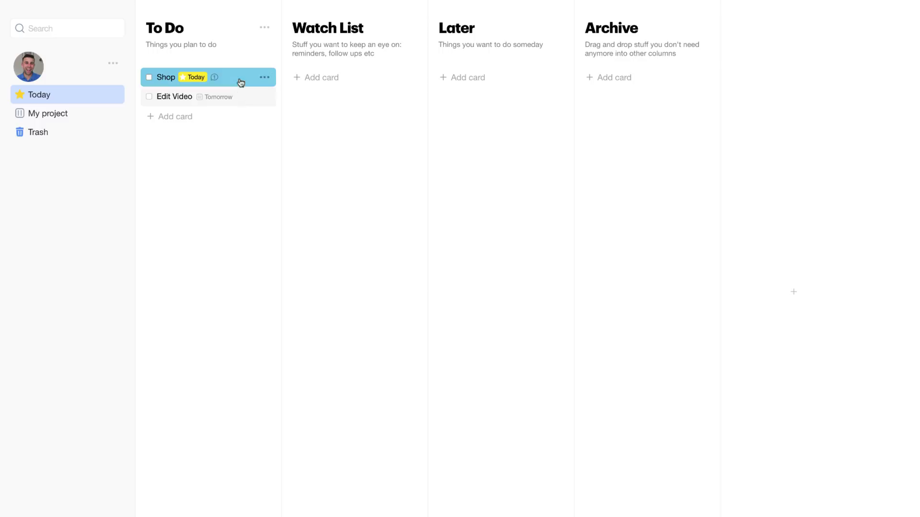
Add a Call Charity Shop card in To Do dated next week (Mar 23)
{"action": "left_click", "coordinate": [232, 117]}
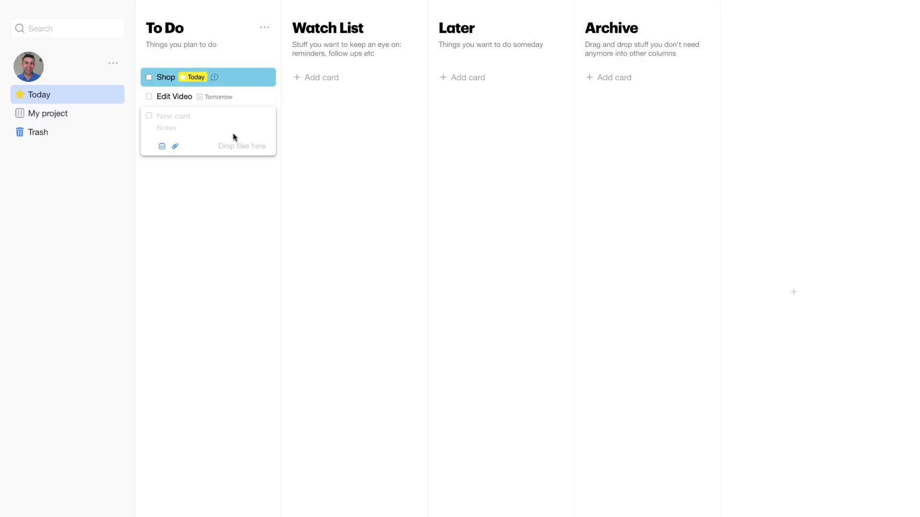
{"action": "type", "text": "Call Ch"}
{"action": "type", "text": "ai"}
{"action": "type", "text": "next week"}
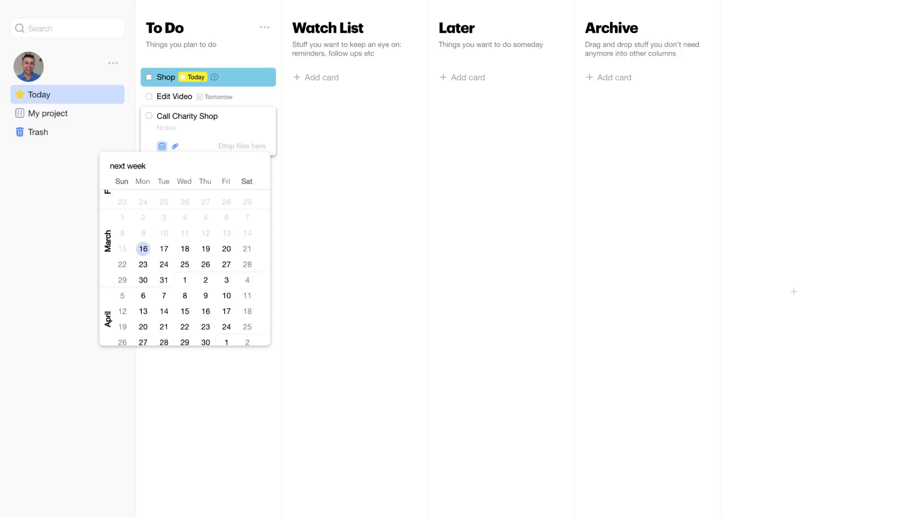
{"action": "key", "text": "Return"}
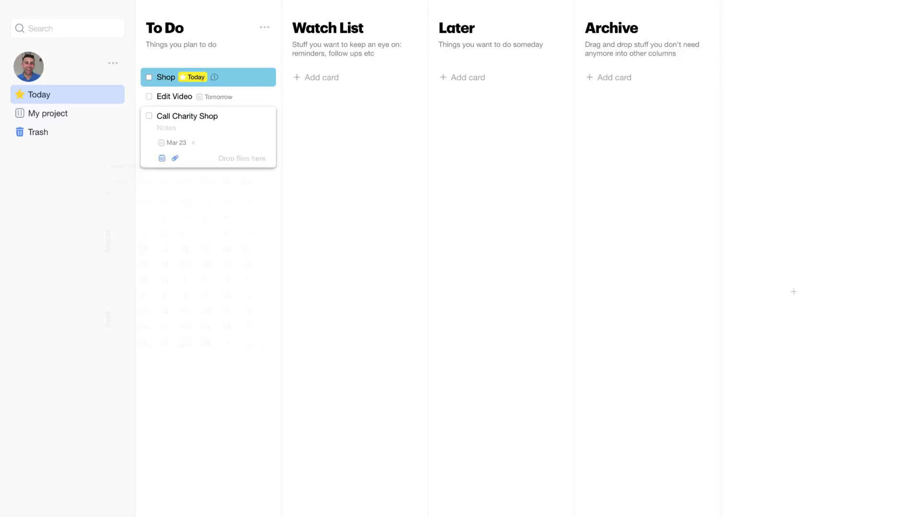
{"action": "key", "text": "Return"}
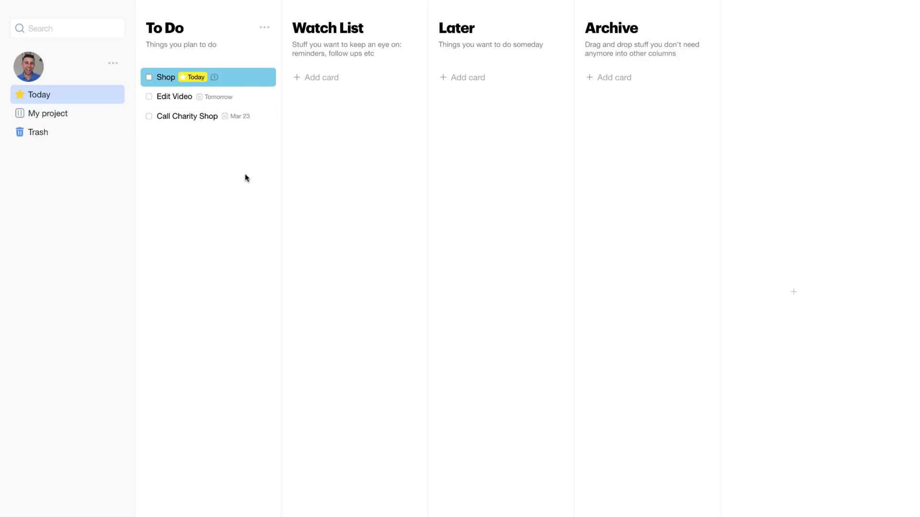
{"action": "mouse_move", "coordinate": [208, 135]}
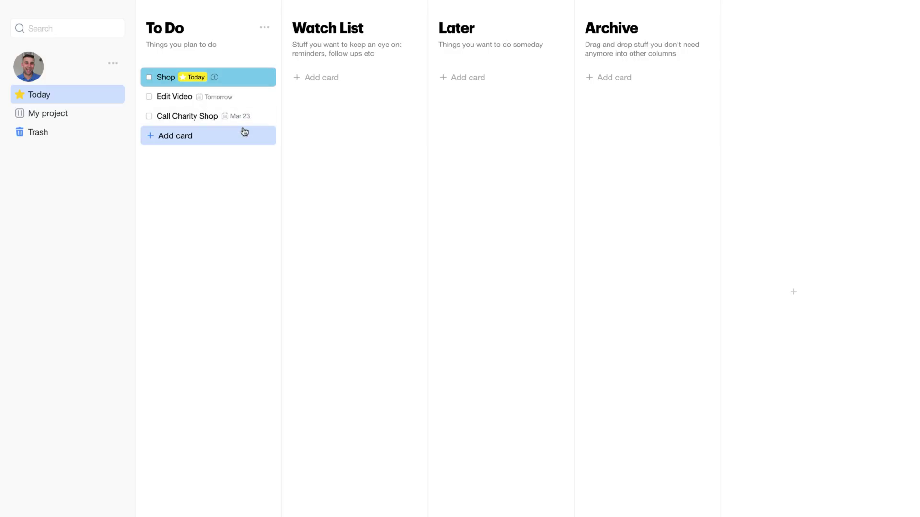
Create a 'Next Week' heading in To Do and drag Call Charity Shop beneath it
{"action": "left_click", "coordinate": [264, 28]}
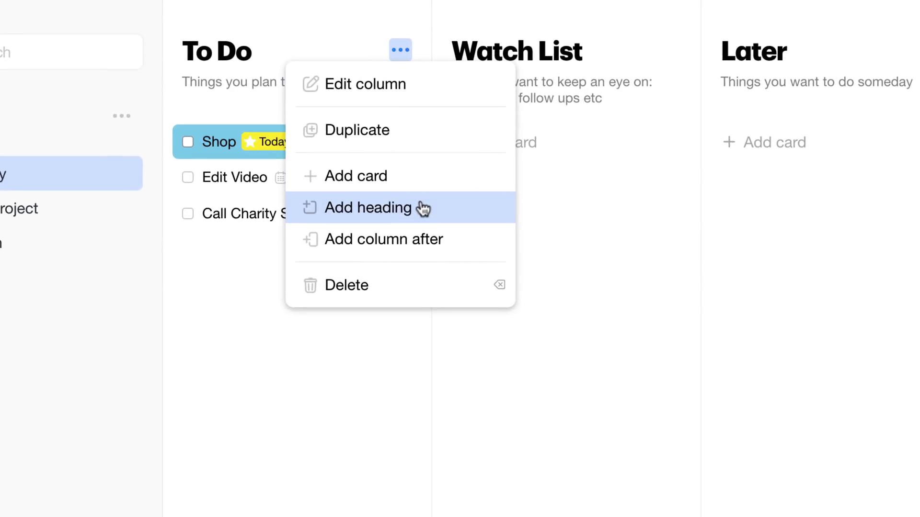
{"action": "left_click", "coordinate": [422, 209]}
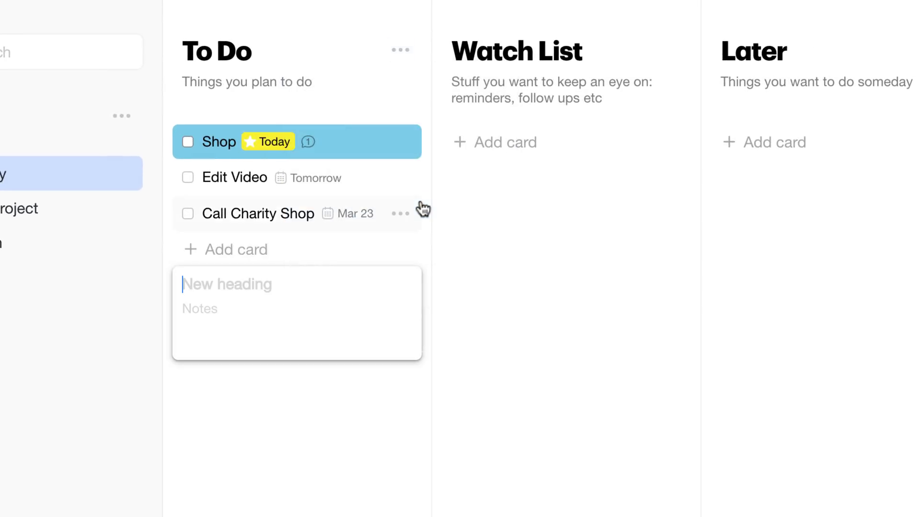
{"action": "type", "text": "Next Week"}
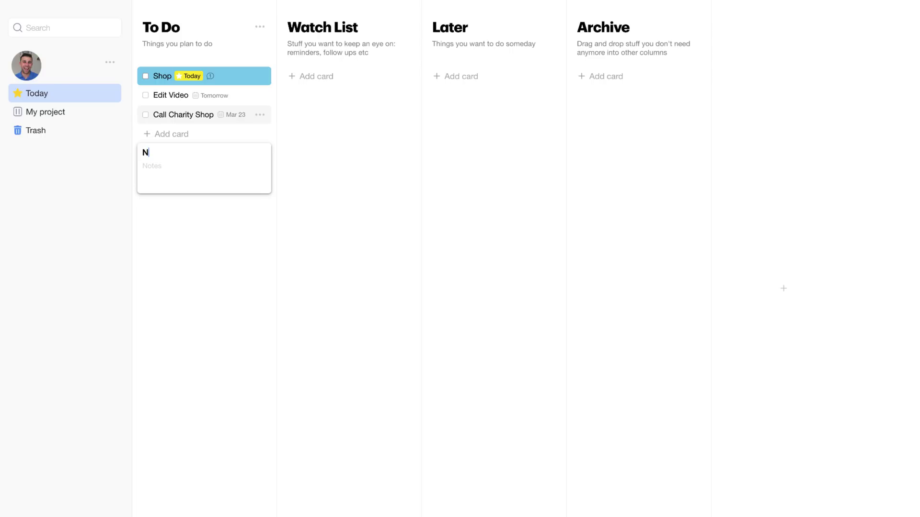
{"action": "key", "text": "Return"}
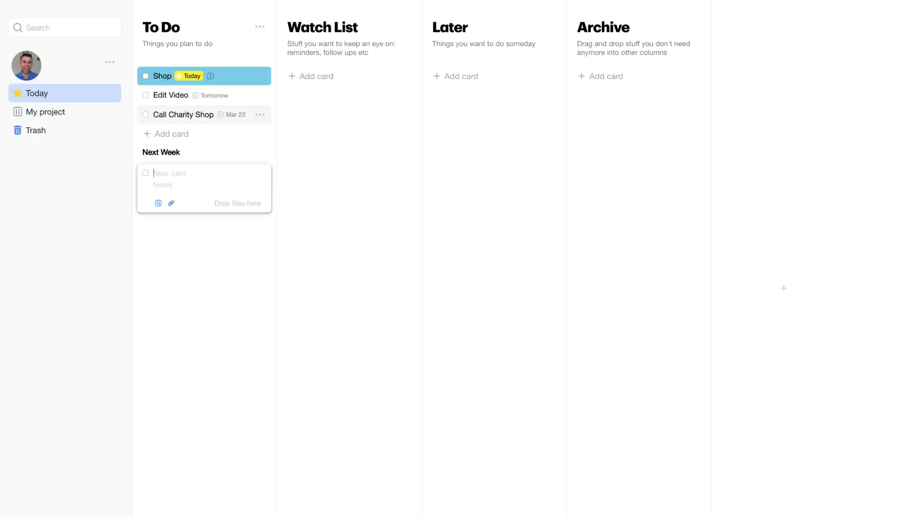
{"action": "left_click", "coordinate": [248, 277]}
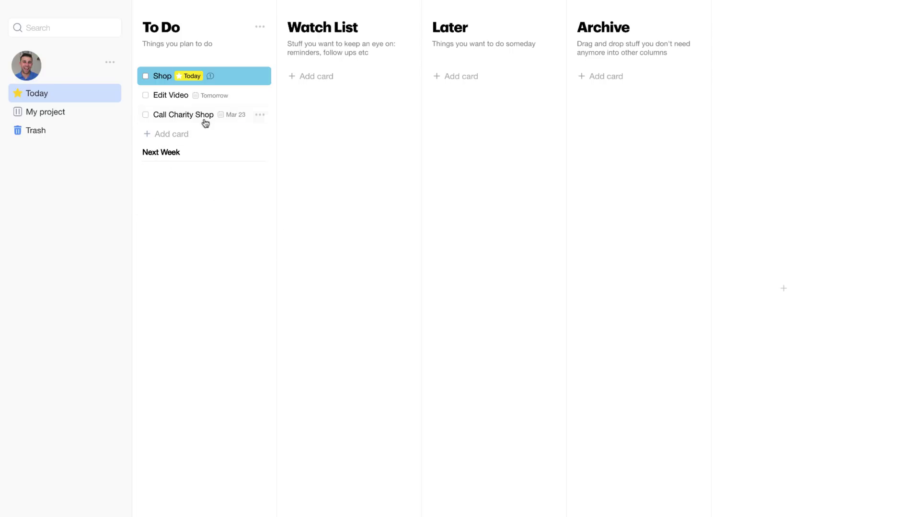
{"action": "left_click_drag", "start_coordinate": [205, 115], "coordinate": [202, 167]}
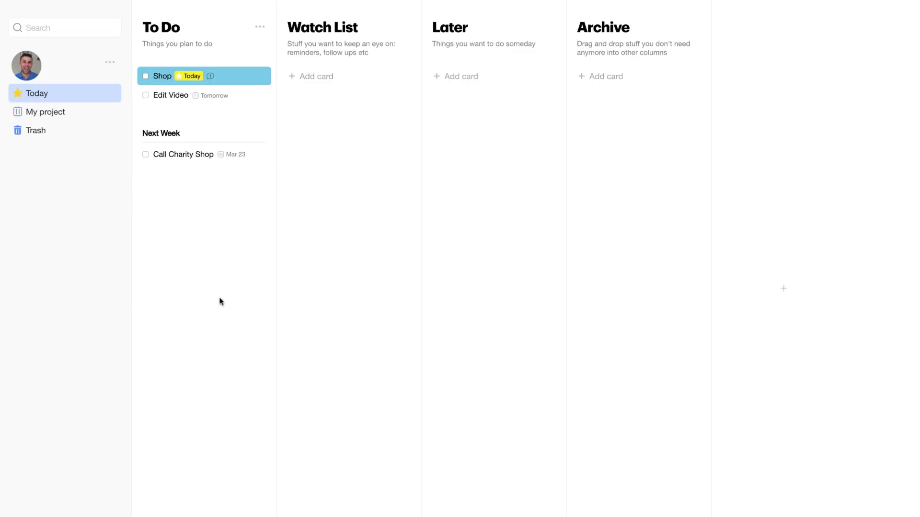
{"action": "left_click", "coordinate": [215, 45]}
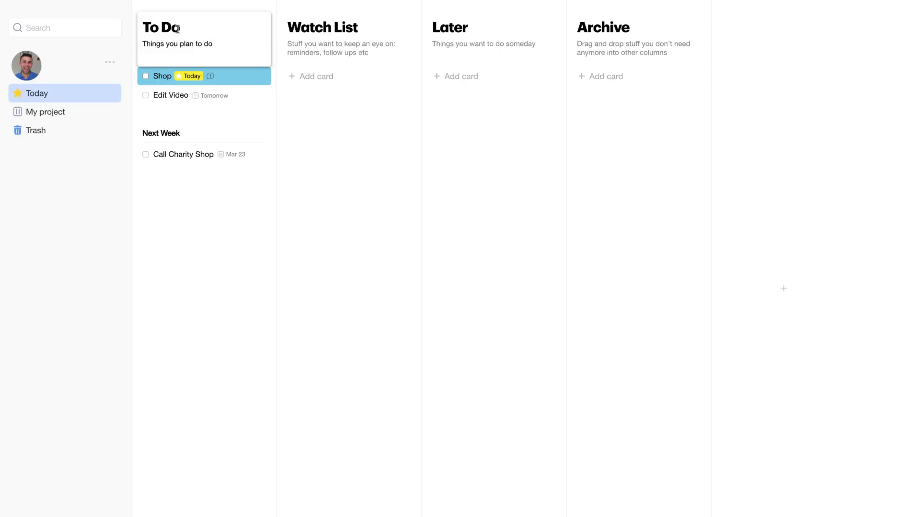
Confirm the Tasks column title and delete the Watch List column
{"action": "key", "text": "Escape"}
{"action": "type", "text": "Tasks"}
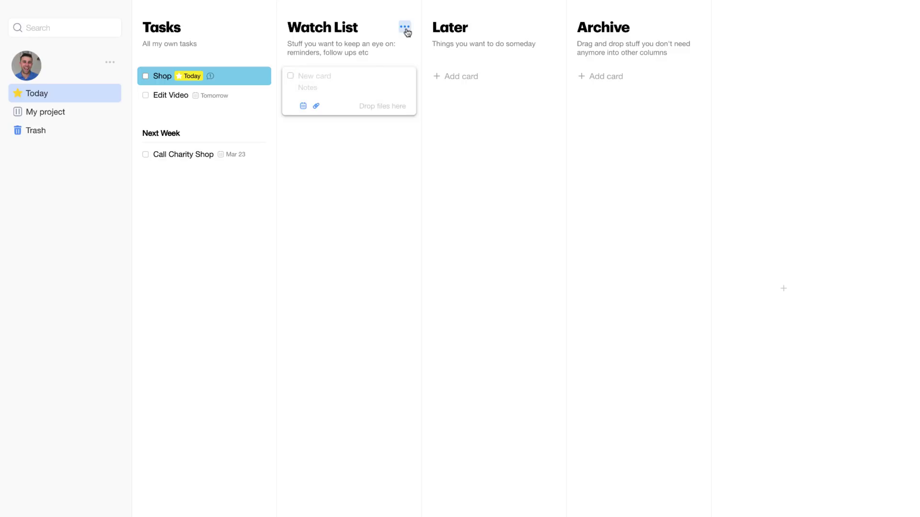
{"action": "left_click", "coordinate": [404, 28]}
{"action": "left_click", "coordinate": [405, 156]}
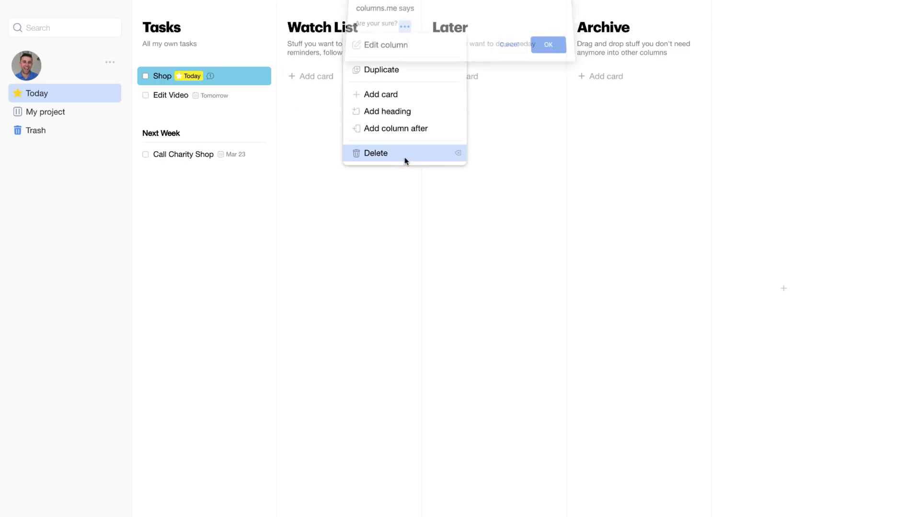
{"action": "left_click", "coordinate": [544, 50]}
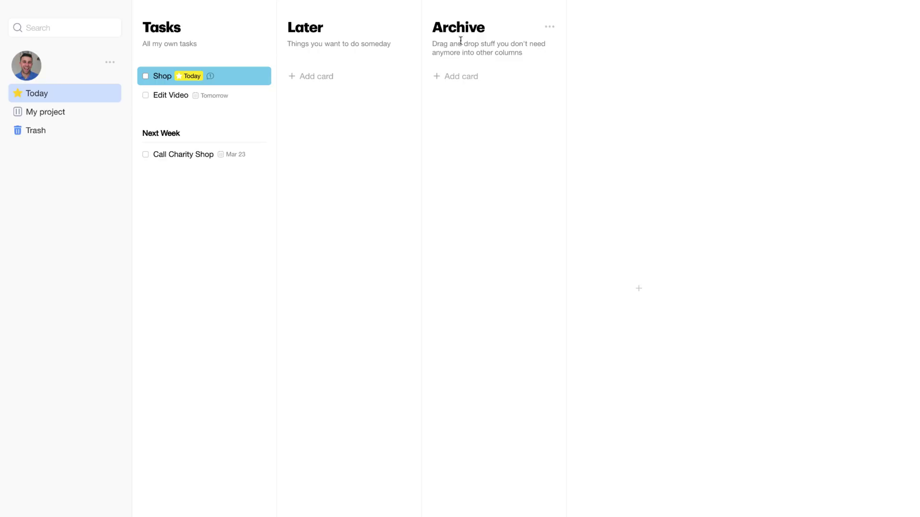
Delete the Later and Archive columns
{"action": "left_click", "coordinate": [407, 27]}
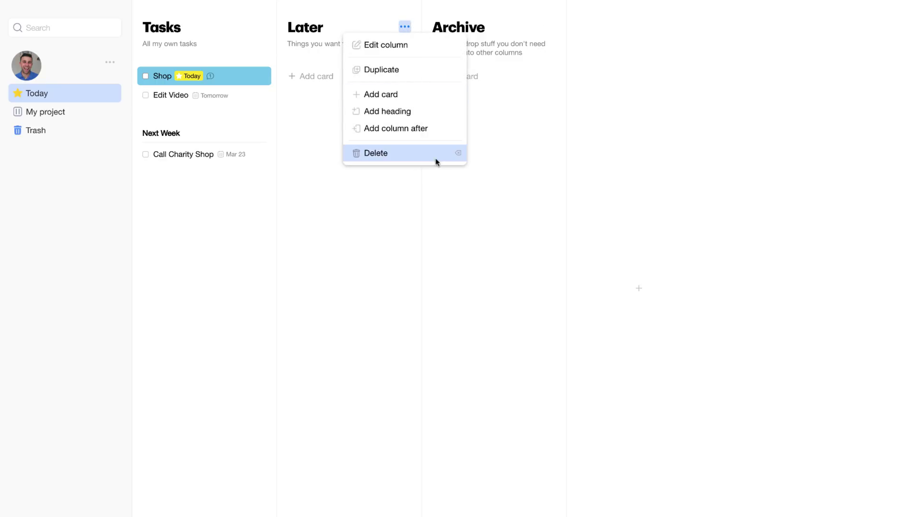
{"action": "left_click", "coordinate": [404, 153]}
{"action": "left_click", "coordinate": [548, 48]}
{"action": "left_click", "coordinate": [404, 27]}
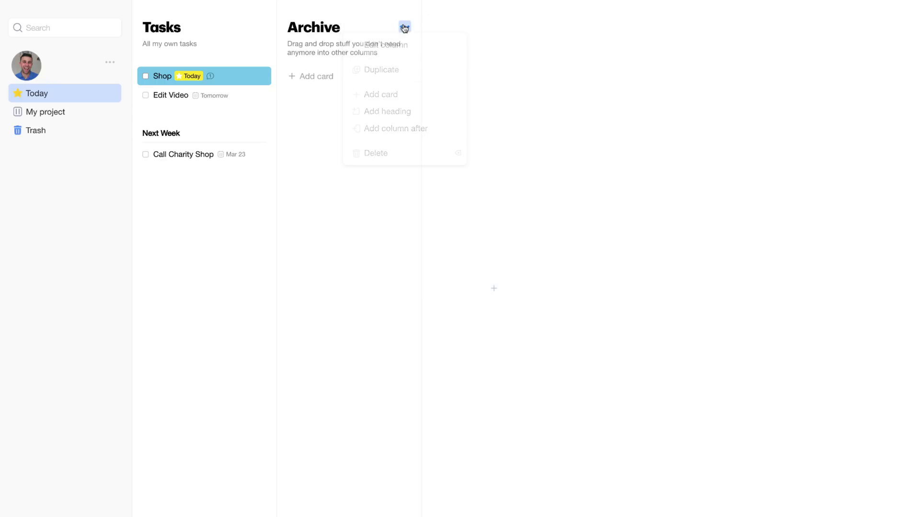
{"action": "left_click", "coordinate": [405, 153]}
{"action": "left_click", "coordinate": [548, 49]}
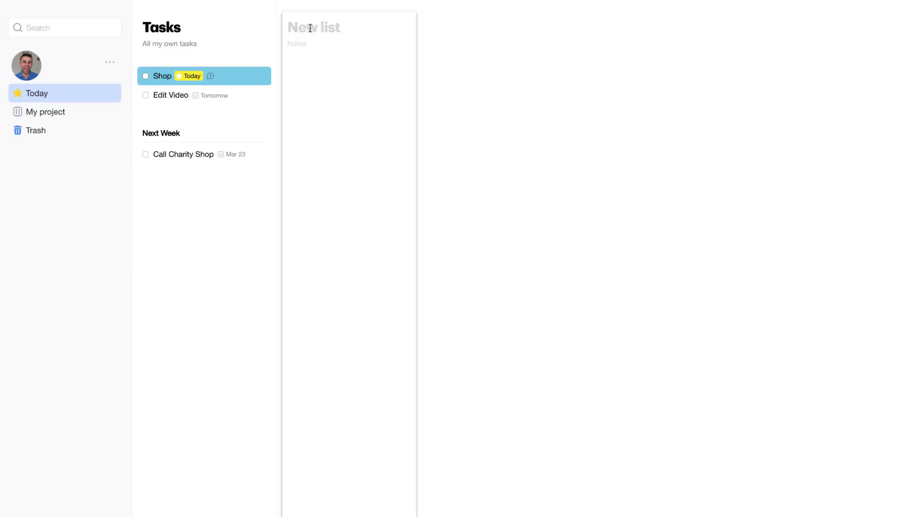
Discard the empty new column and change the Today board colour to blue
{"action": "left_click", "coordinate": [468, 80]}
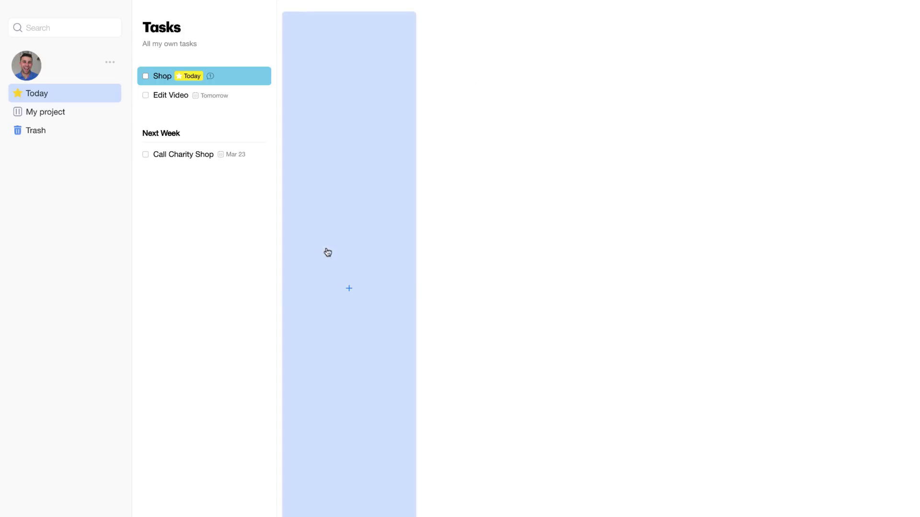
{"action": "mouse_move", "coordinate": [65, 93]}
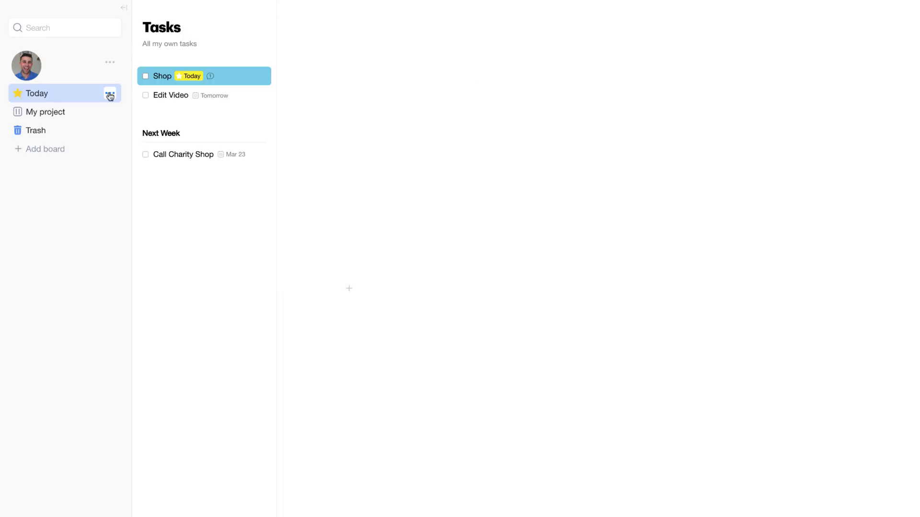
{"action": "left_click", "coordinate": [110, 95]}
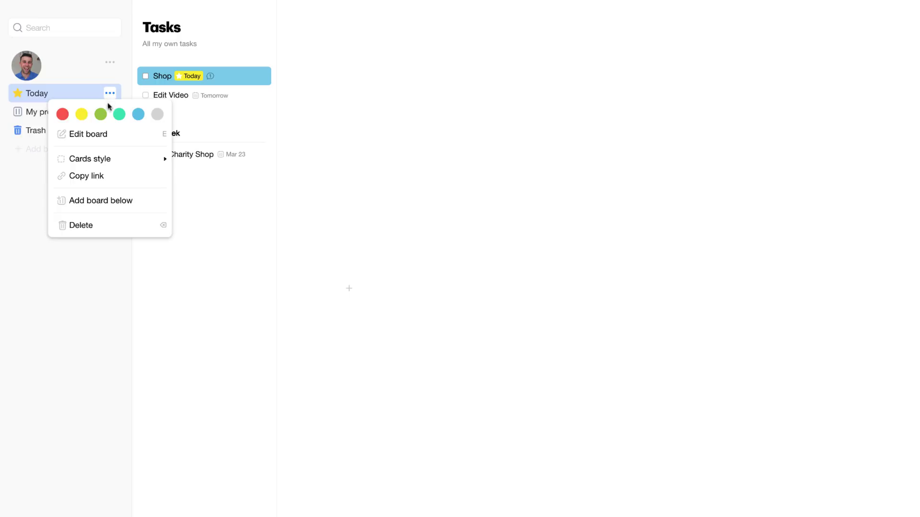
{"action": "left_click", "coordinate": [101, 114]}
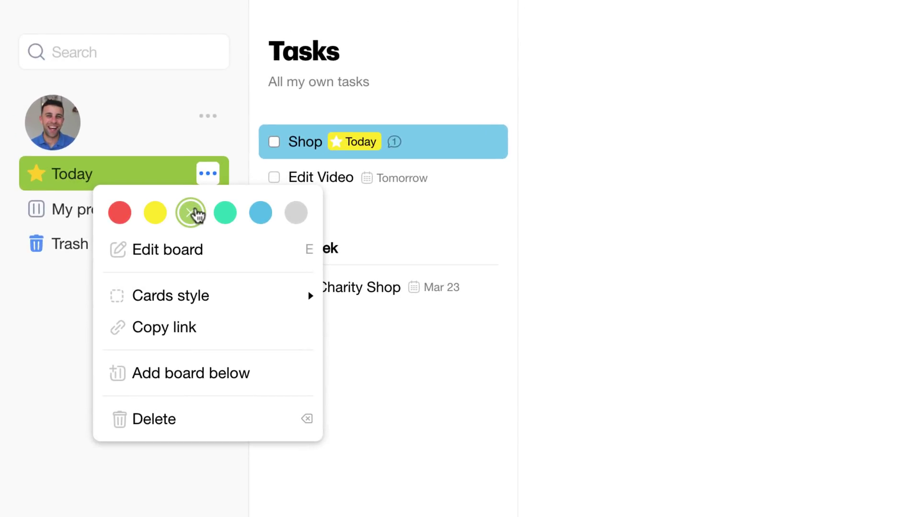
{"action": "left_click", "coordinate": [225, 213]}
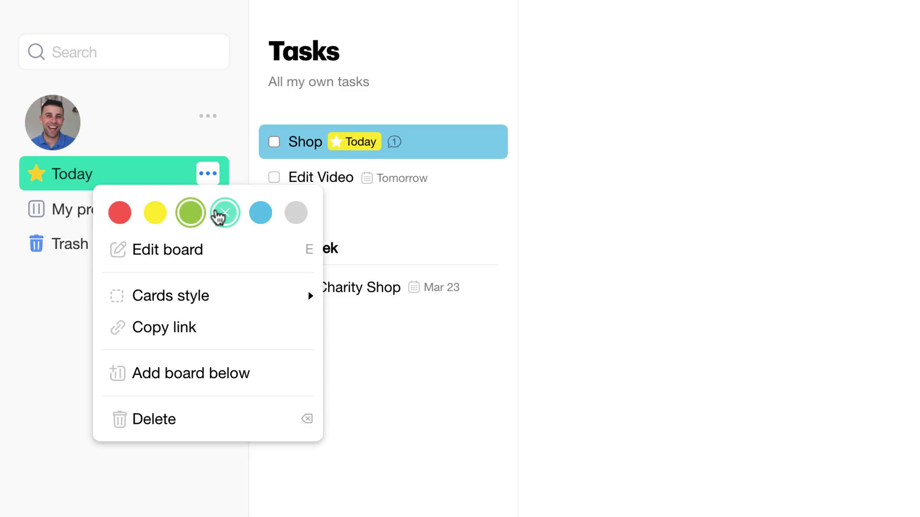
{"action": "left_click", "coordinate": [260, 212]}
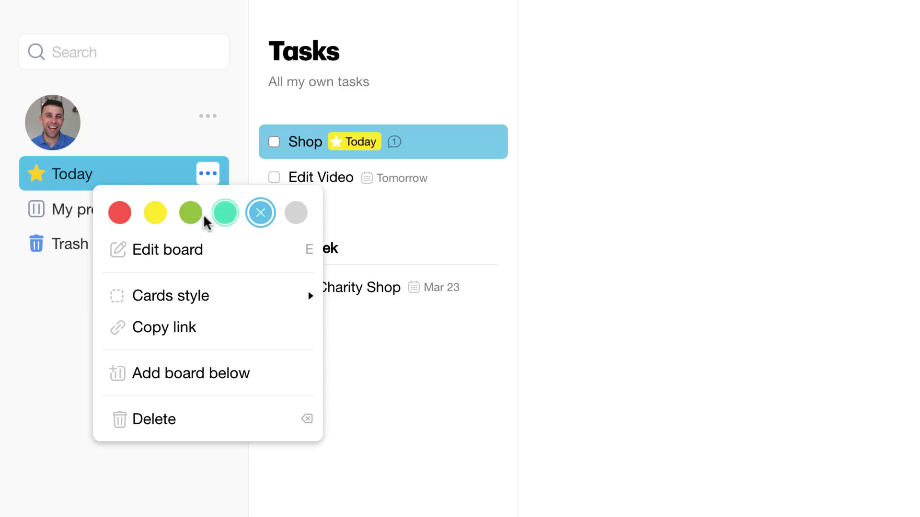
Set the Today board's card style to Arrows in its settings
{"action": "left_click", "coordinate": [178, 249]}
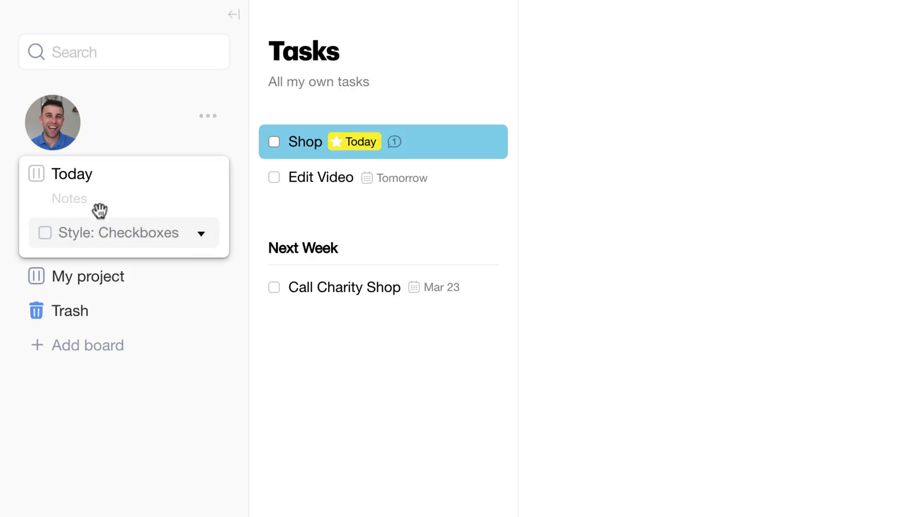
{"action": "left_click", "coordinate": [131, 233]}
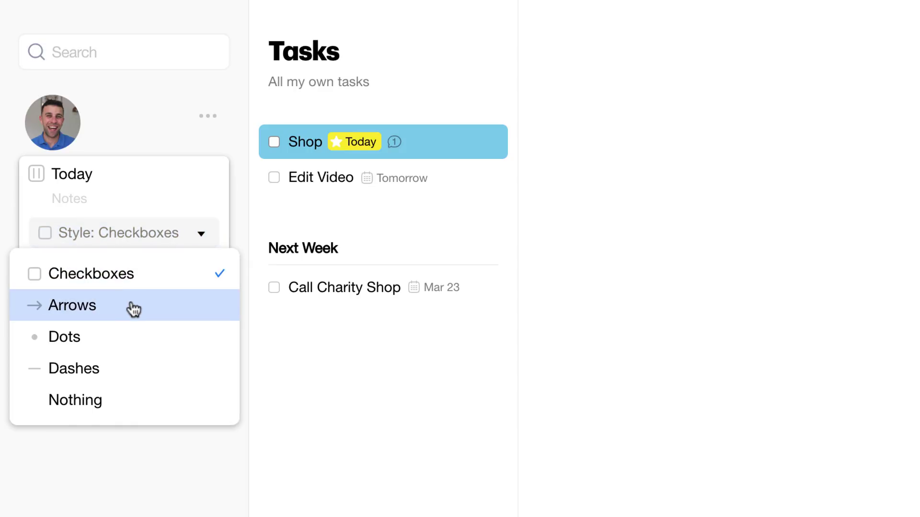
{"action": "left_click", "coordinate": [134, 309]}
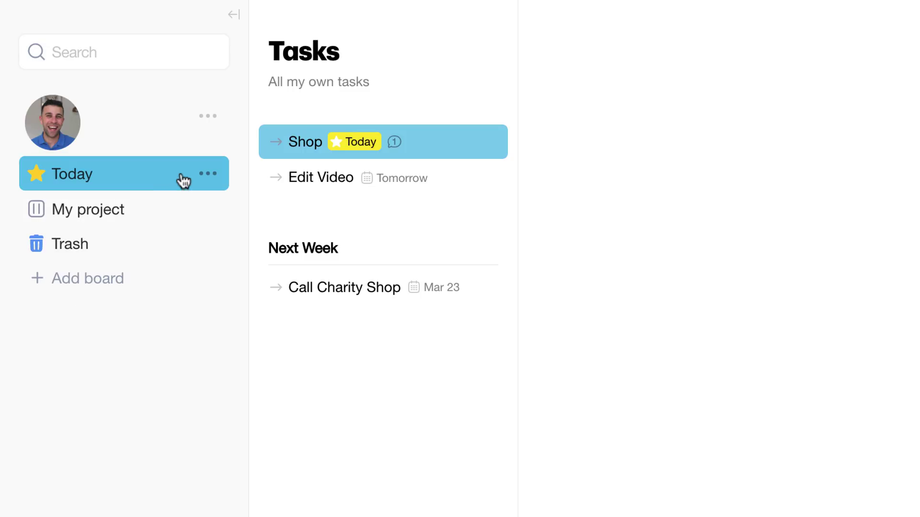
Switch the Today board's cards style to Dashes, then to Dots
{"action": "left_click", "coordinate": [207, 174]}
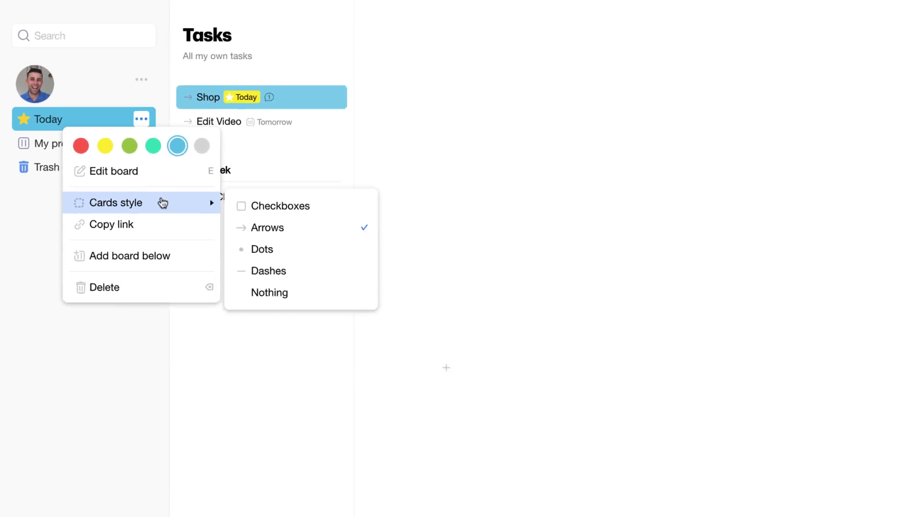
{"action": "mouse_move", "coordinate": [90, 159]}
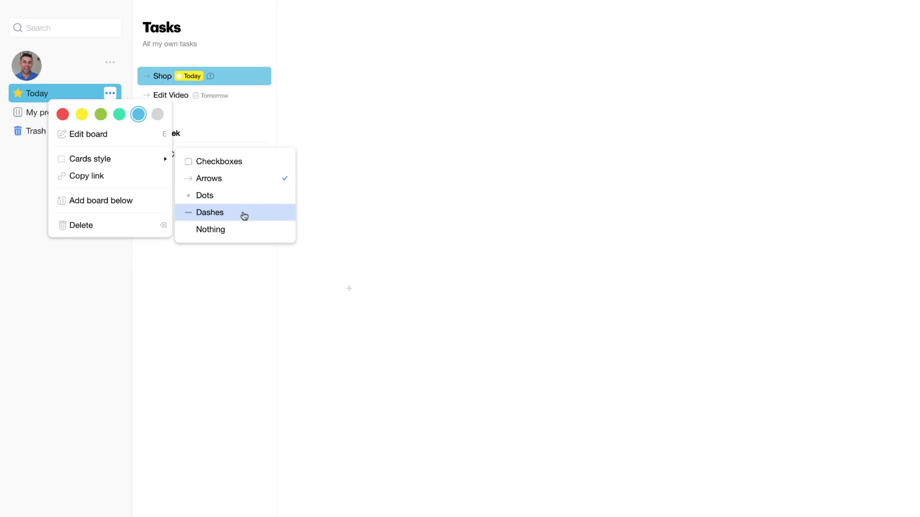
{"action": "left_click", "coordinate": [244, 215]}
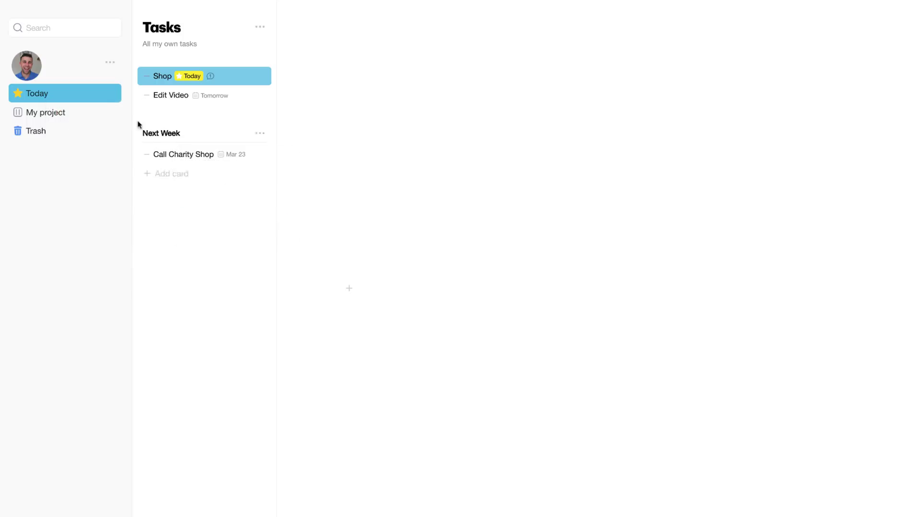
{"action": "left_click", "coordinate": [110, 93]}
{"action": "left_click", "coordinate": [238, 229]}
Create a Dots-style Shopping List board below Today and add its Inventory list
{"action": "left_click", "coordinate": [110, 94]}
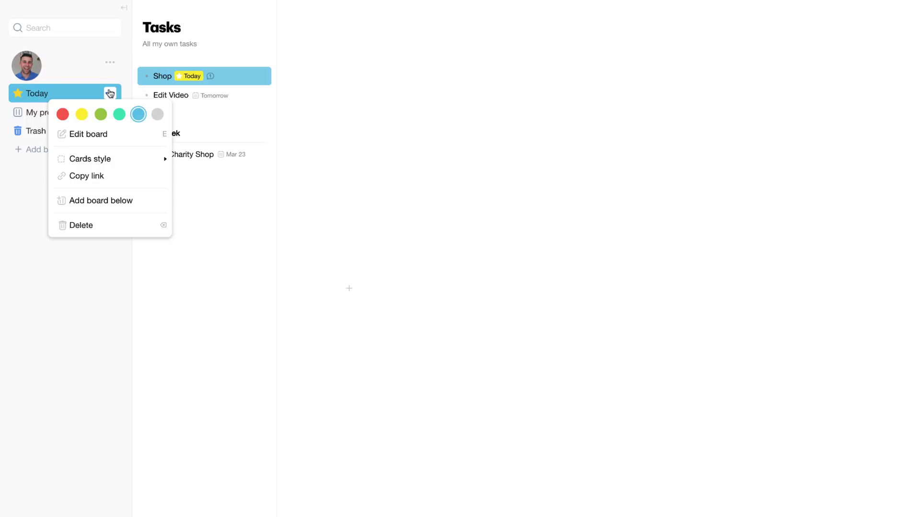
{"action": "left_click", "coordinate": [124, 207]}
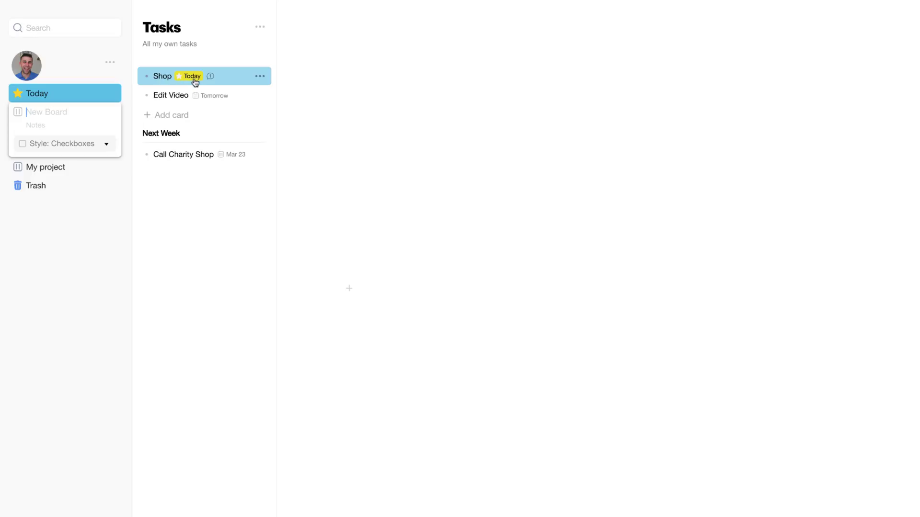
{"action": "left_click", "coordinate": [107, 145]}
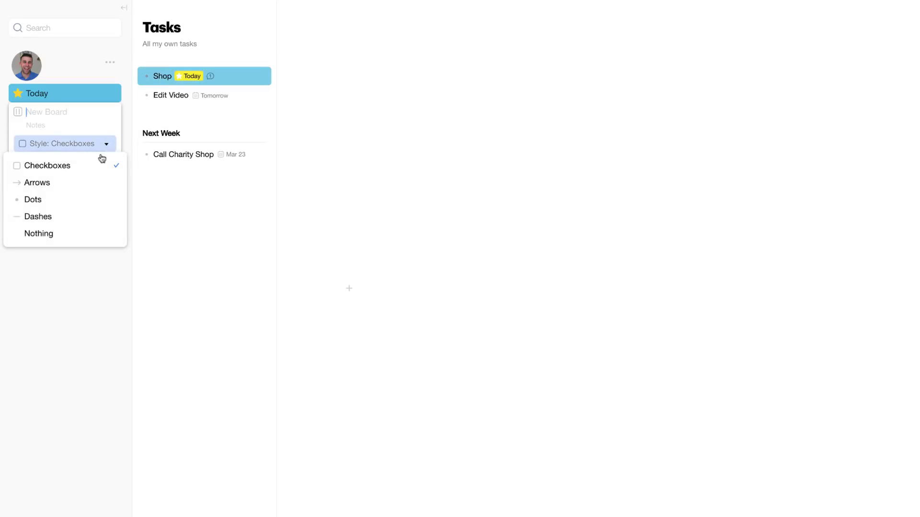
{"action": "left_click", "coordinate": [61, 200]}
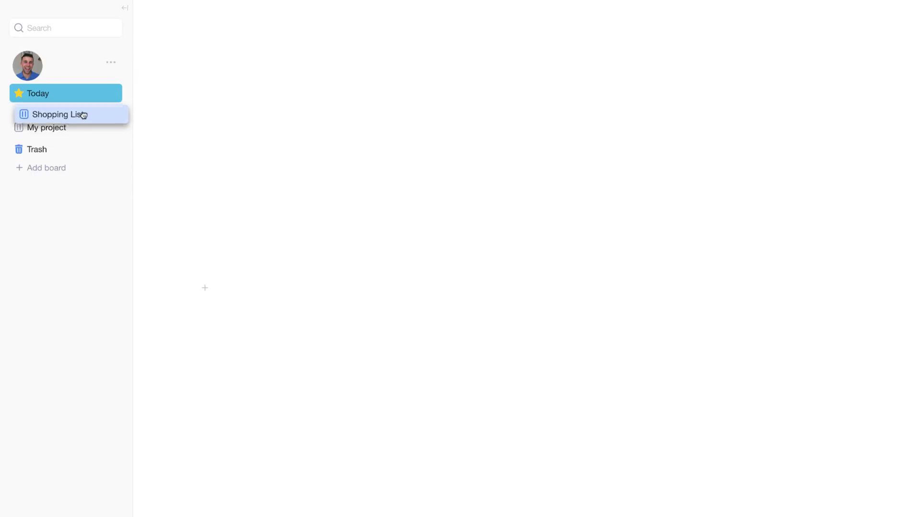
{"action": "left_click_drag", "start_coordinate": [54, 114], "coordinate": [65, 119]}
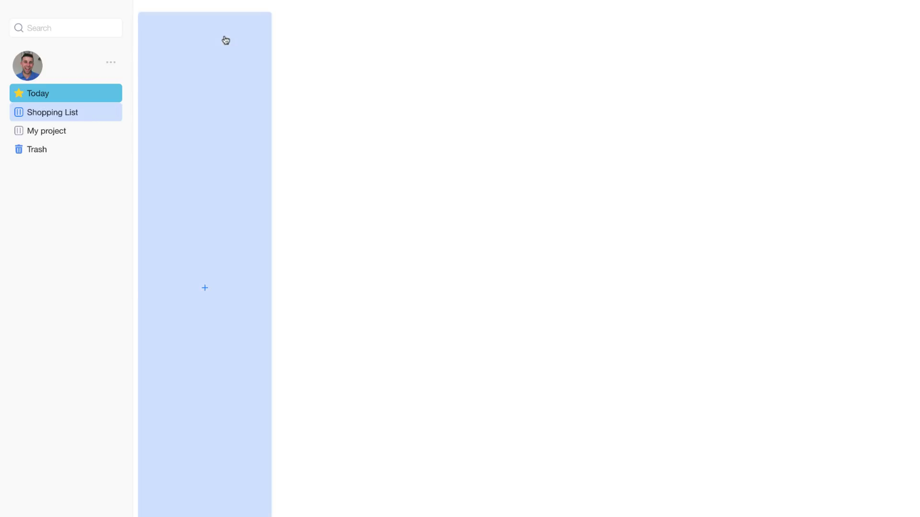
{"action": "left_click", "coordinate": [221, 266]}
{"action": "type", "text": "I"}
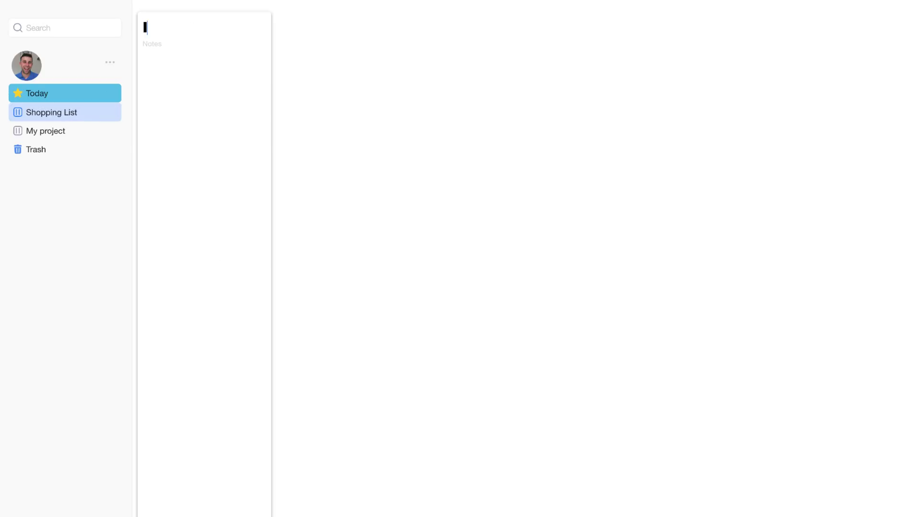
{"action": "type", "text": "nventrry"}
{"action": "key", "text": "Return"}
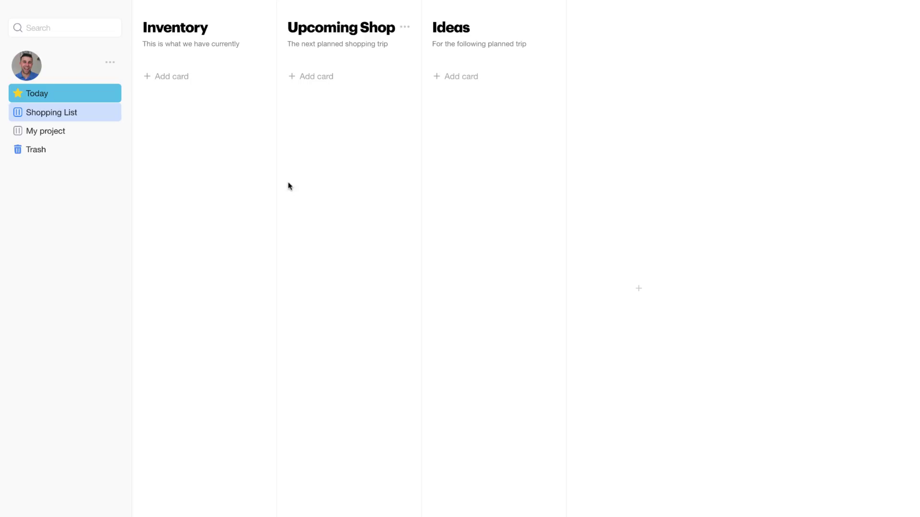
Add Groceries (Brocolli, Sweet Potatoes) and Meats (Chicken, Beef Mince) sections, then open Groceries' options
{"action": "mouse_move", "coordinate": [190, 36]}
{"action": "left_click", "coordinate": [169, 78]}
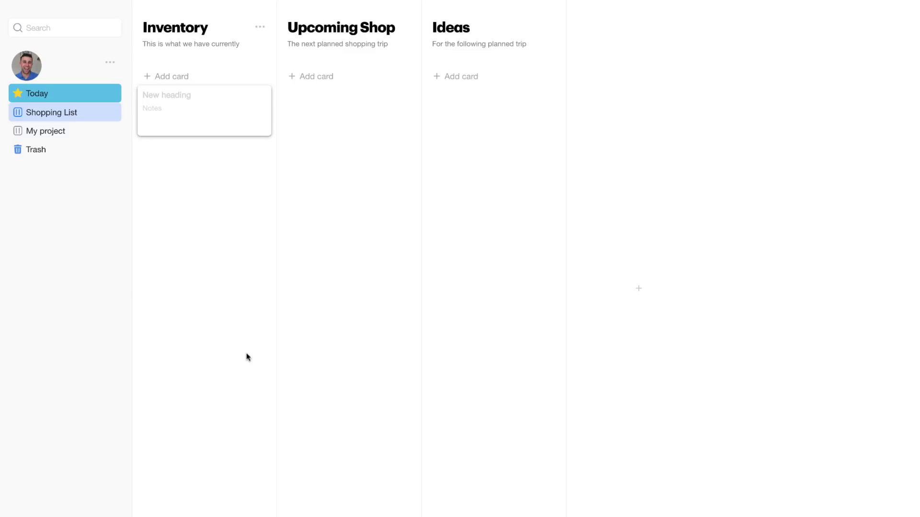
{"action": "type", "text": "Groceries"}
{"action": "key", "text": "Return"}
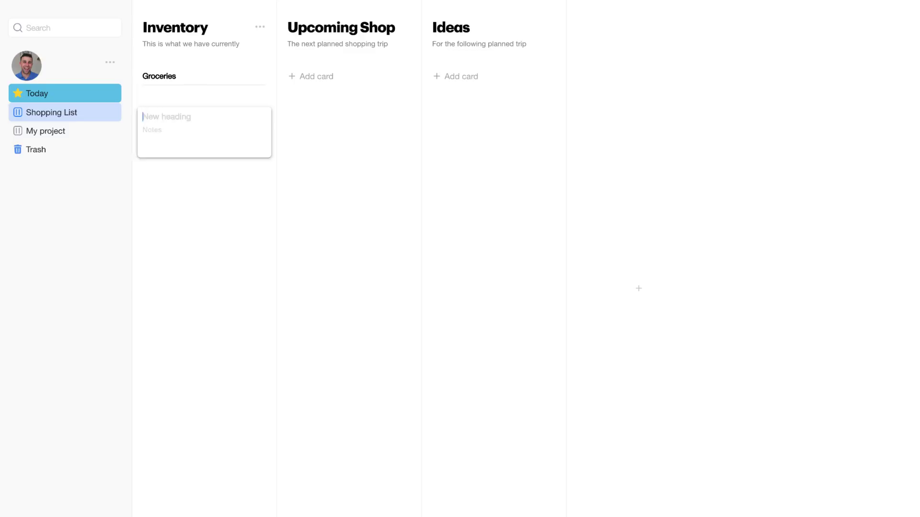
{"action": "type", "text": "Brocolli"}
{"action": "key", "text": "Return"}
{"action": "type", "text": "Sweet Potatoes"}
{"action": "key", "text": "Return"}
{"action": "type", "text": "Apples"}
{"action": "key", "text": "Return"}
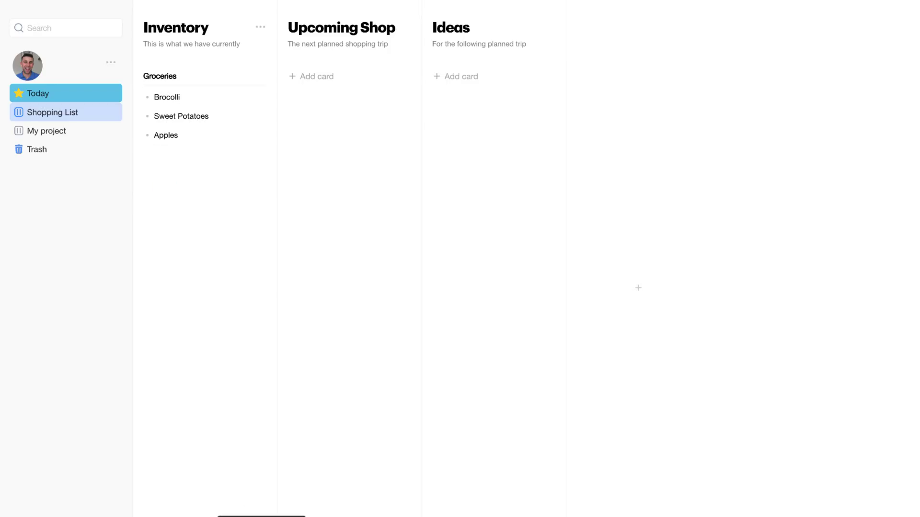
{"action": "type", "text": "Chicken"}
{"action": "key", "text": "Return"}
{"action": "type", "text": "Beef Mince"}
{"action": "key", "text": "Return"}
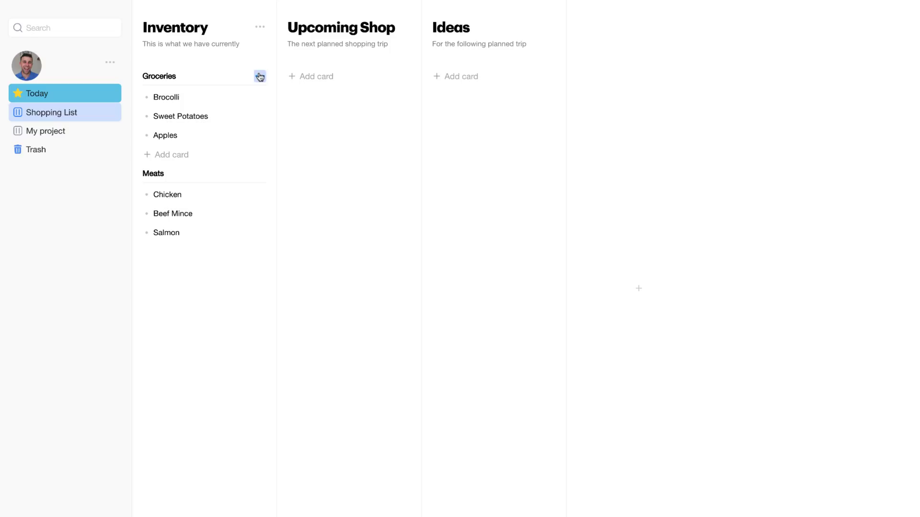
{"action": "left_click", "coordinate": [260, 76]}
Duplicate the Groceries heading and place the copy in the Upcoming Shop column
{"action": "left_click", "coordinate": [237, 118]}
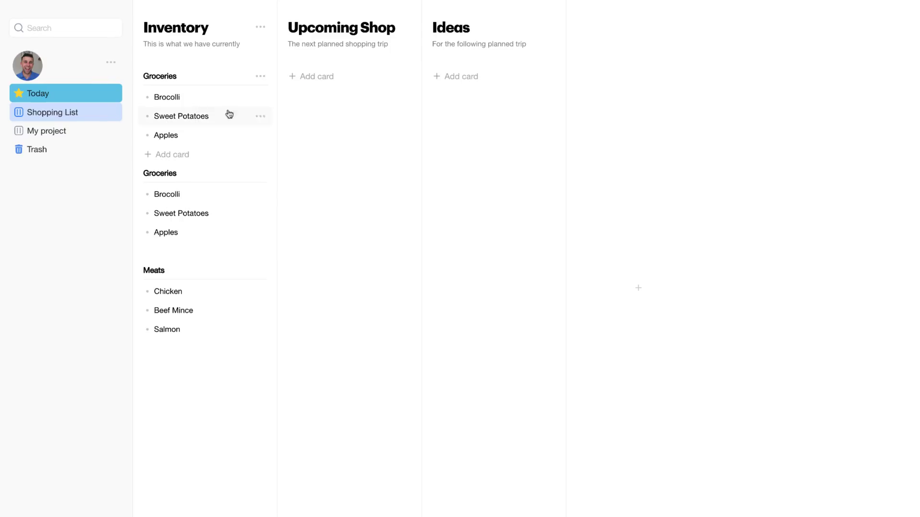
{"action": "left_click_drag", "start_coordinate": [139, 175], "coordinate": [316, 76]}
{"action": "left_click_drag", "start_coordinate": [160, 173], "coordinate": [263, 144]}
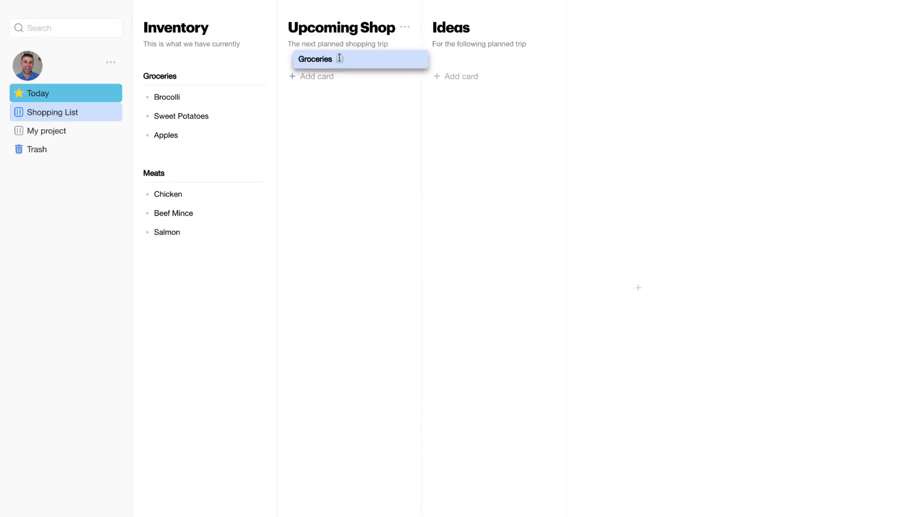
{"action": "left_click_drag", "start_coordinate": [160, 173], "coordinate": [316, 93]}
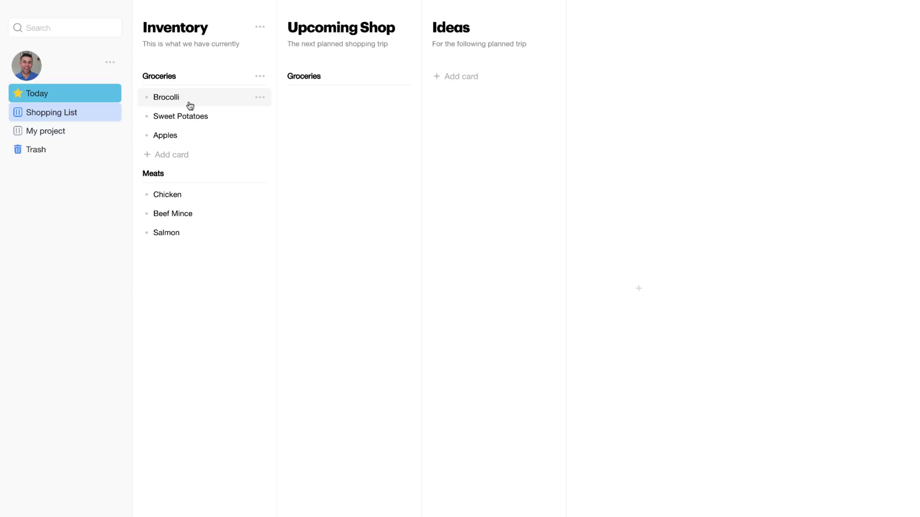
Move the Brocolli card from Inventory under Upcoming Shop's Groceries heading
{"action": "left_click_drag", "start_coordinate": [190, 100], "coordinate": [335, 117]}
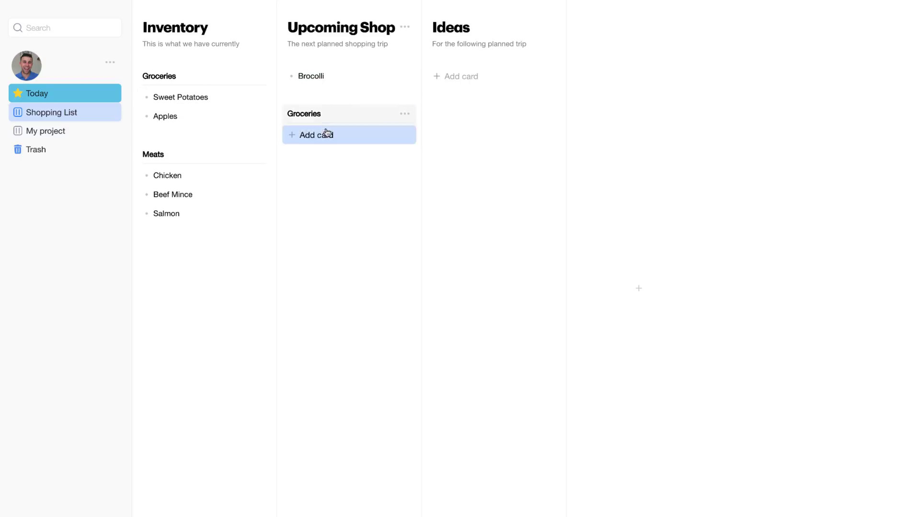
{"action": "left_click_drag", "start_coordinate": [336, 118], "coordinate": [342, 129]}
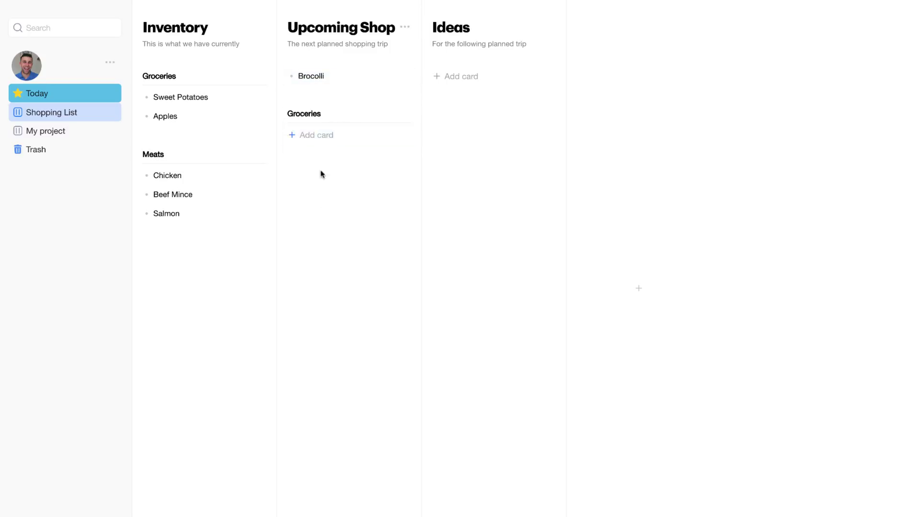
{"action": "mouse_move", "coordinate": [331, 76]}
{"action": "left_mouse_down"}
{"action": "mouse_move", "coordinate": [327, 187]}
{"action": "mouse_move", "coordinate": [325, 132]}
{"action": "left_mouse_up"}
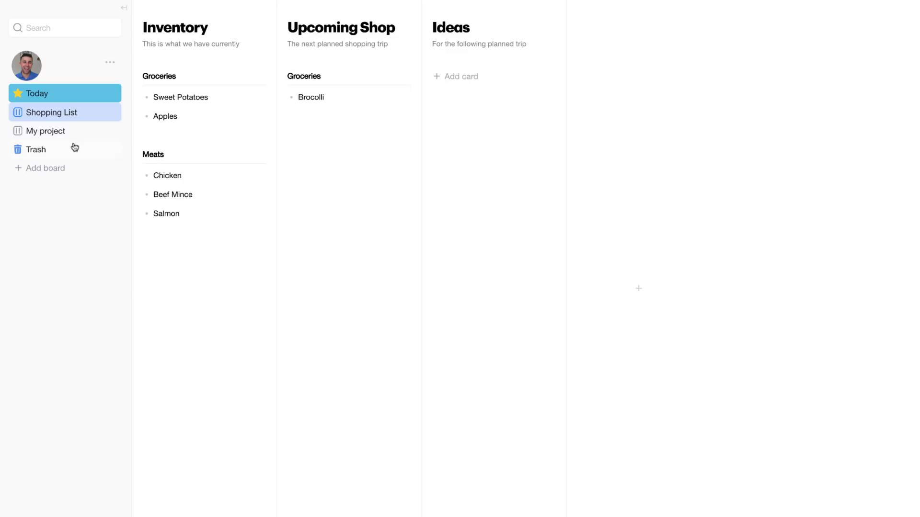
{"action": "mouse_move", "coordinate": [60, 167]}
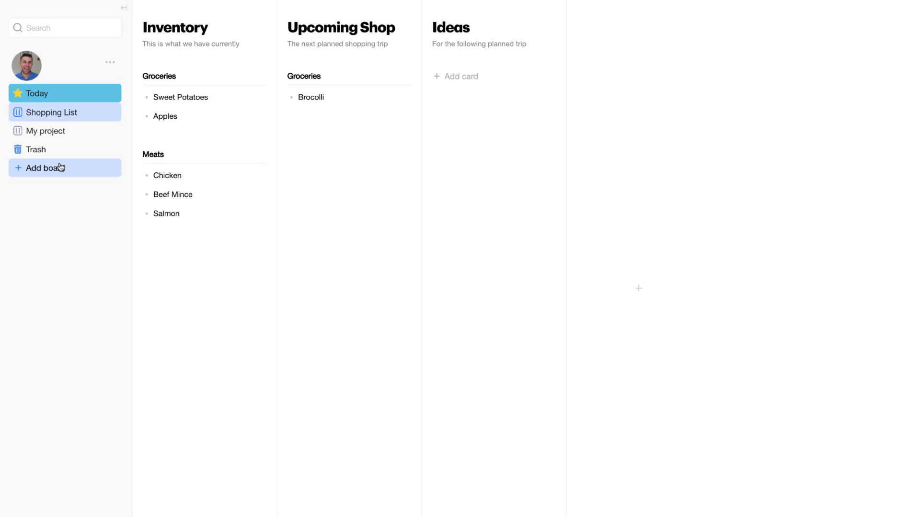
Create a new board named 'Content To Post'
{"action": "left_click", "coordinate": [60, 169]}
{"action": "type", "text": "Cotnet"}
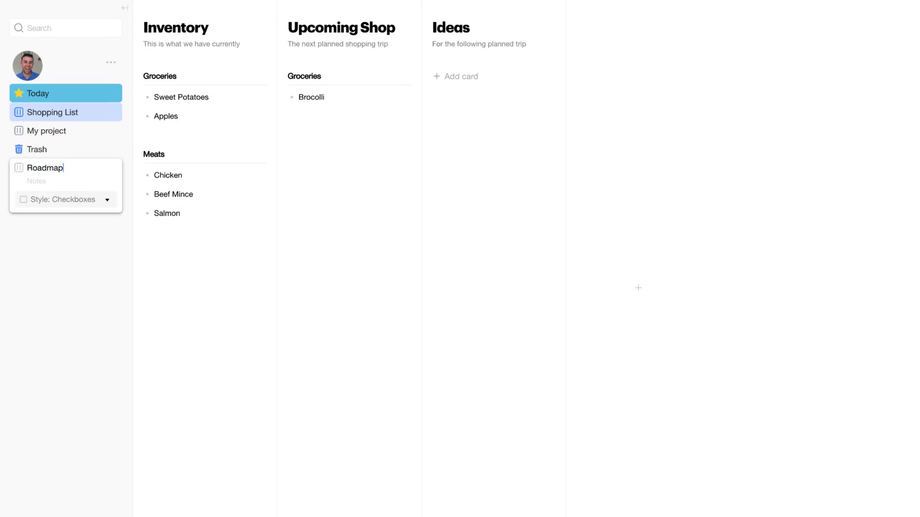
{"action": "key", "text": "BackSpace"}
{"action": "key", "text": "BackSpace"}
{"action": "key", "text": "BackSpace"}
{"action": "type", "text": "ntent To Post"}
{"action": "left_click", "coordinate": [106, 199]}
{"action": "left_click", "coordinate": [72, 248]}
{"action": "key", "text": "Return"}
Add Week #40, Week #41 and Week #42 lists to the board
{"action": "left_click", "coordinate": [56, 149]}
{"action": "type", "text": "Week #40"}
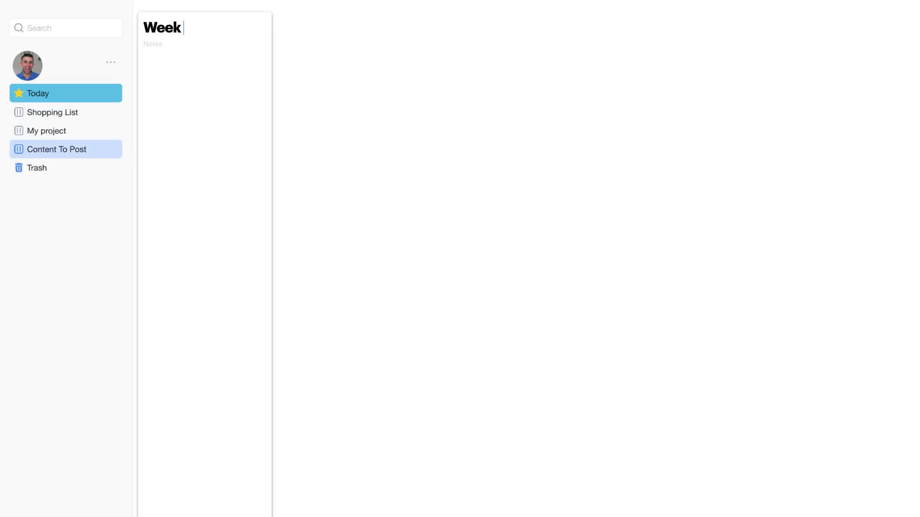
{"action": "key", "text": "Return"}
{"action": "type", "text": "Week #41"}
{"action": "key", "text": "Return"}
{"action": "type", "text": "Week #42"}
{"action": "key", "text": "Return"}
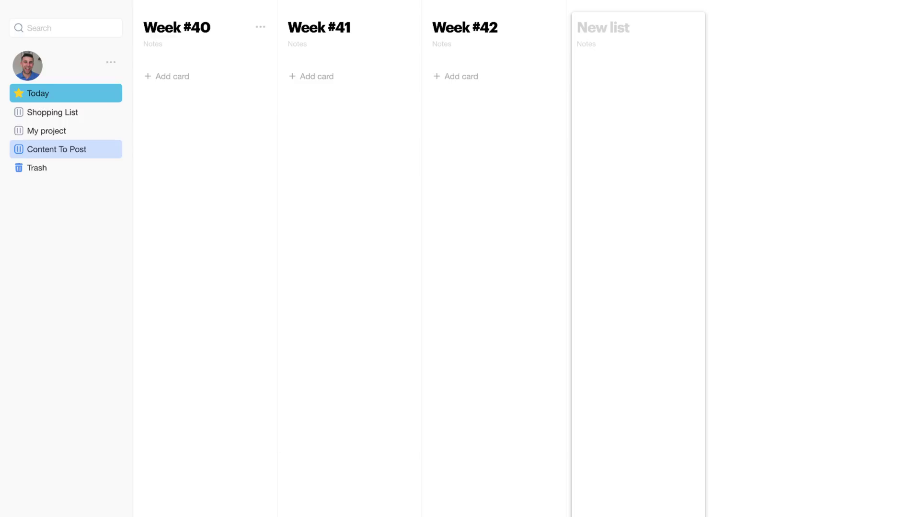
{"action": "type", "text": "YouTube"}
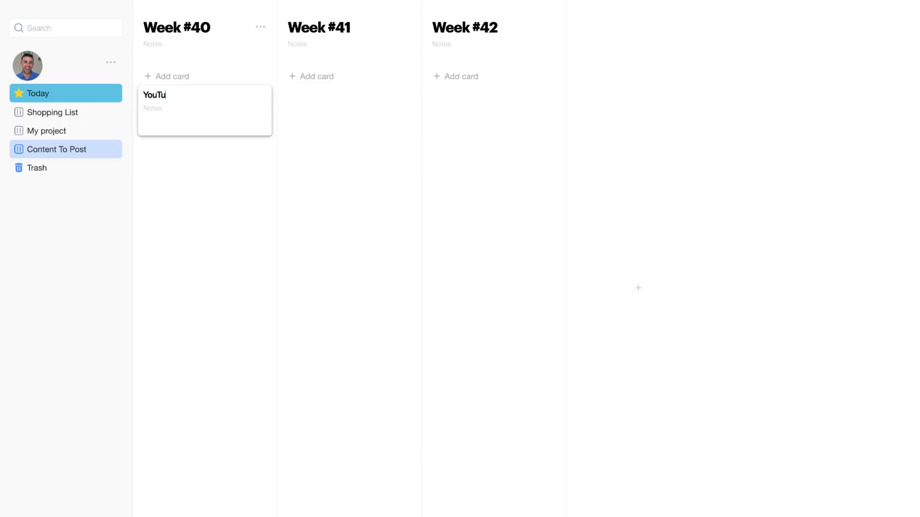
Enter YouTube, Podcast and Instagram as heading cards in Week #40
{"action": "key", "text": "Return"}
{"action": "type", "text": "Podcast"}
{"action": "key", "text": "Return"}
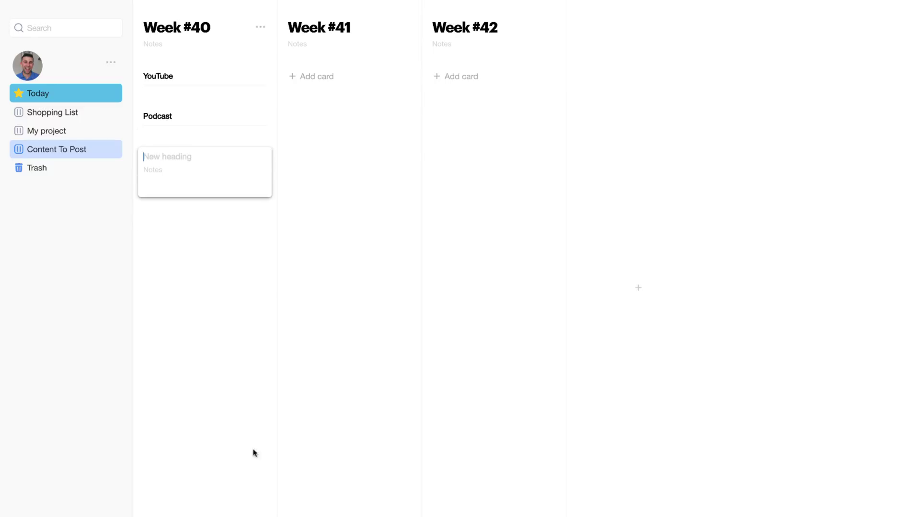
{"action": "type", "text": "Instagram"}
{"action": "left_click", "coordinate": [214, 348]}
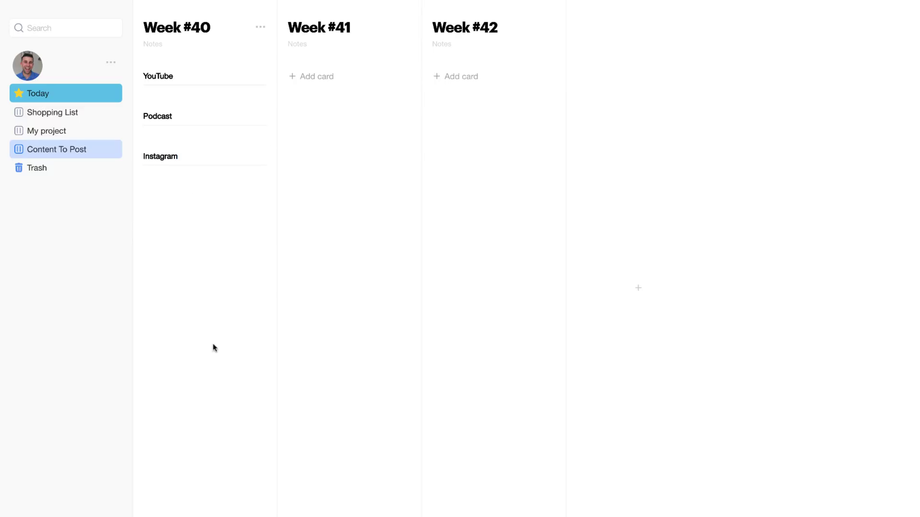
Duplicate the Week #40 column and place the copy after Week #41
{"action": "left_click", "coordinate": [261, 30]}
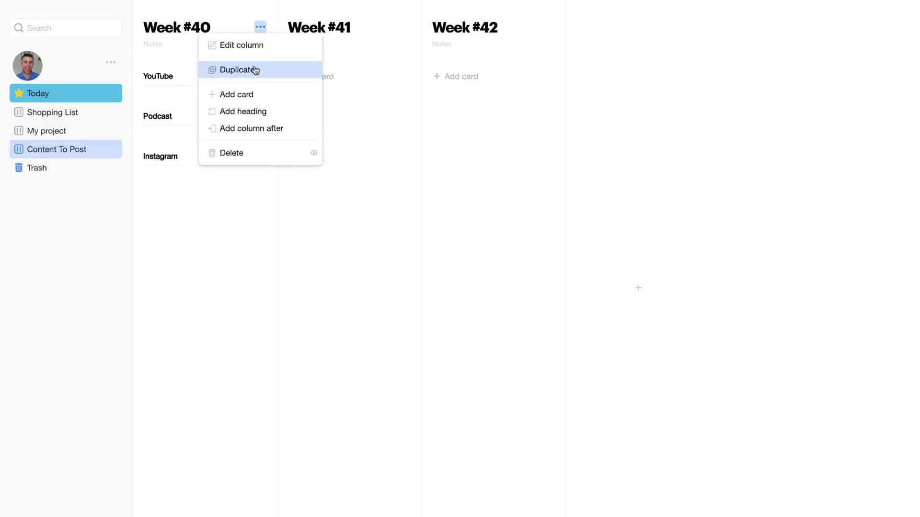
{"action": "left_click", "coordinate": [237, 69]}
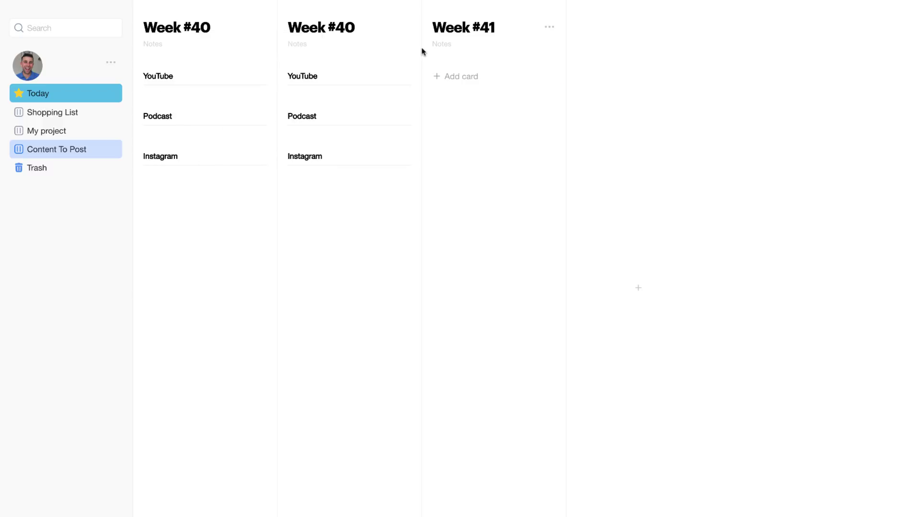
{"action": "left_click_drag", "start_coordinate": [334, 23], "coordinate": [568, 29]}
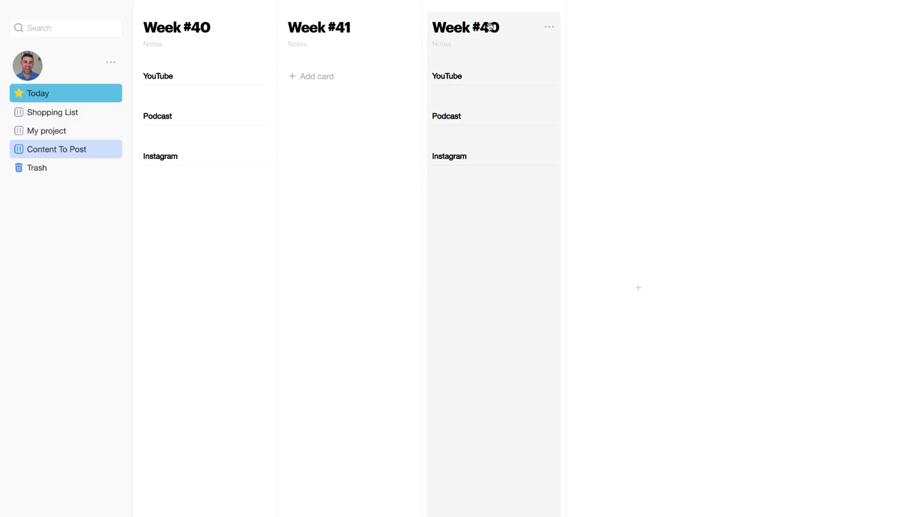
Retitle the copied column 'Week #' and collapse it to a narrow strip
{"action": "left_click", "coordinate": [550, 26]}
{"action": "left_click", "coordinate": [531, 45]}
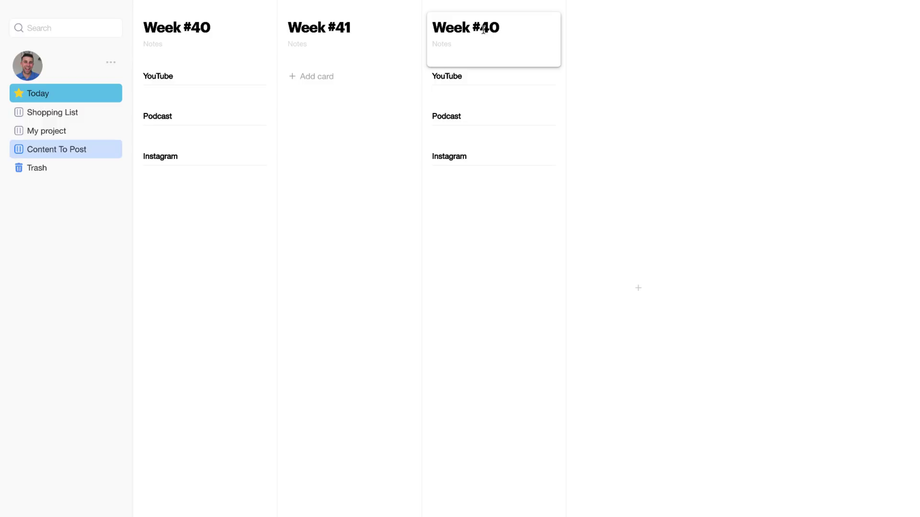
{"action": "double_click", "coordinate": [492, 28]}
{"action": "key", "text": "BackSpace"}
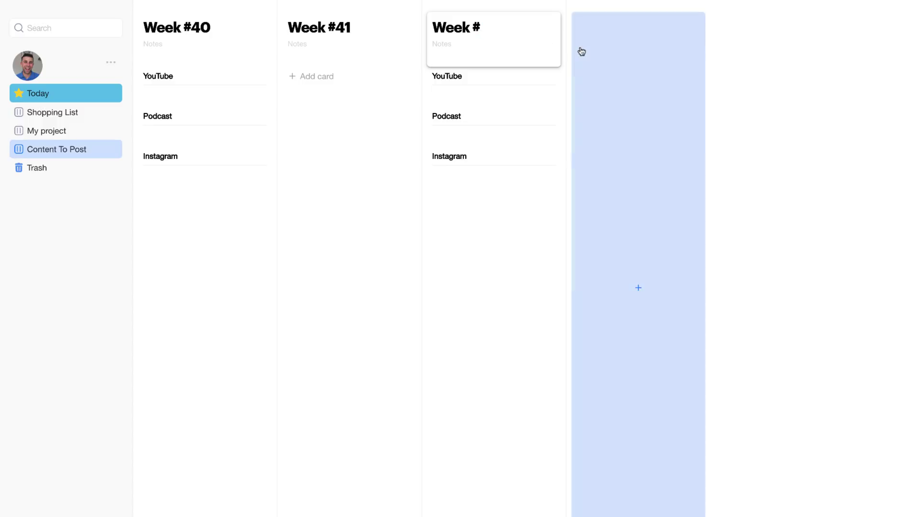
{"action": "key", "text": "ctrl+z"}
{"action": "key", "text": "BackSpace"}
{"action": "key", "text": "BackSpace"}
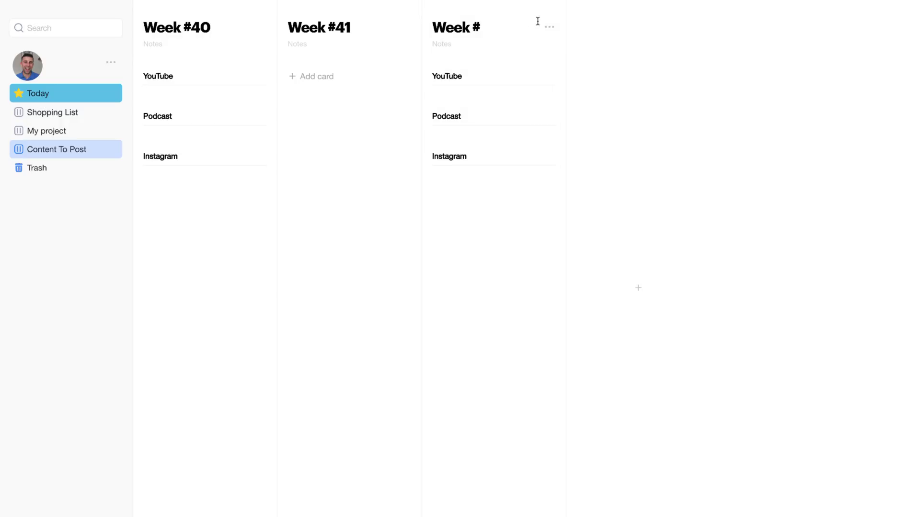
{"action": "left_click", "coordinate": [478, 28]}
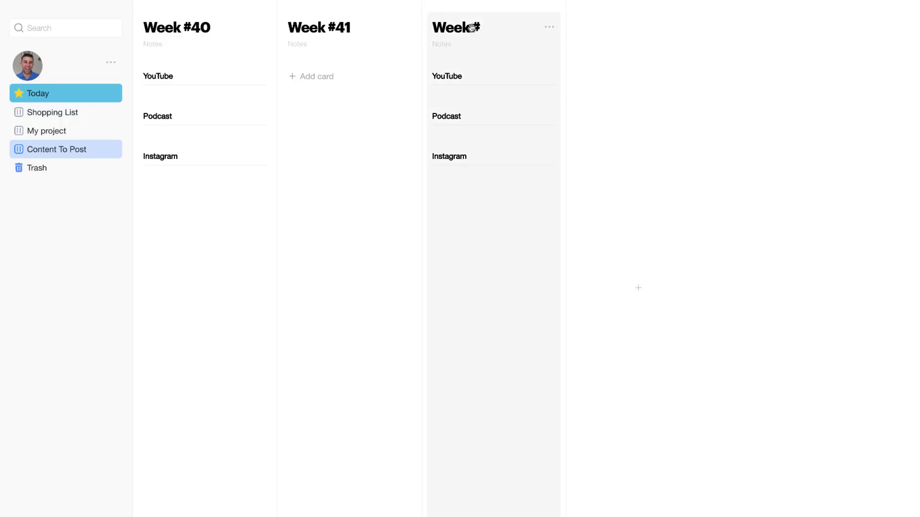
{"action": "left_click_drag", "start_coordinate": [477, 28], "coordinate": [456, 164]}
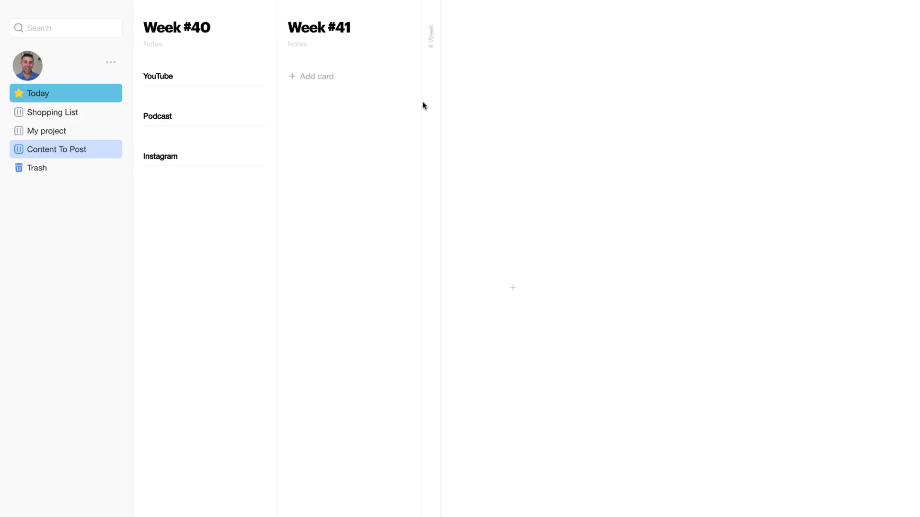
{"action": "mouse_move", "coordinate": [205, 97]}
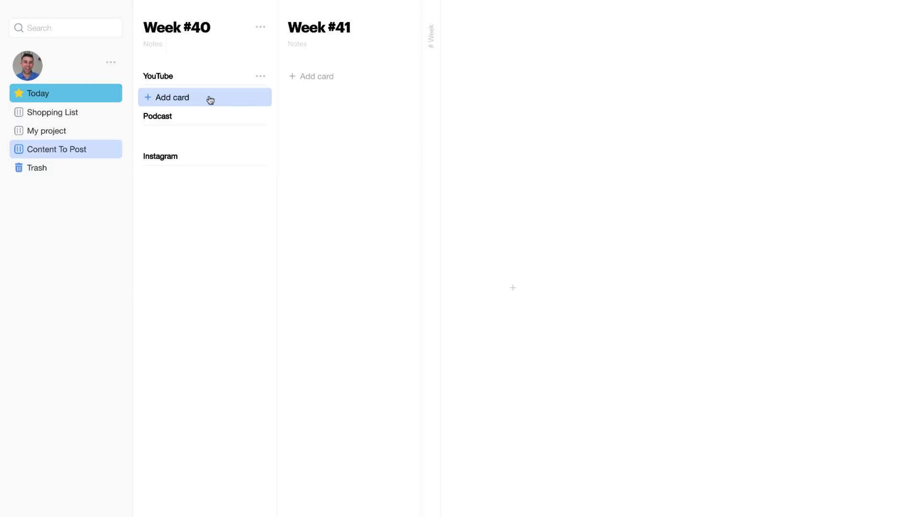
Add a Today-dated 'Column: First Impressions' card under YouTube and check its card menu
{"action": "left_click", "coordinate": [210, 99]}
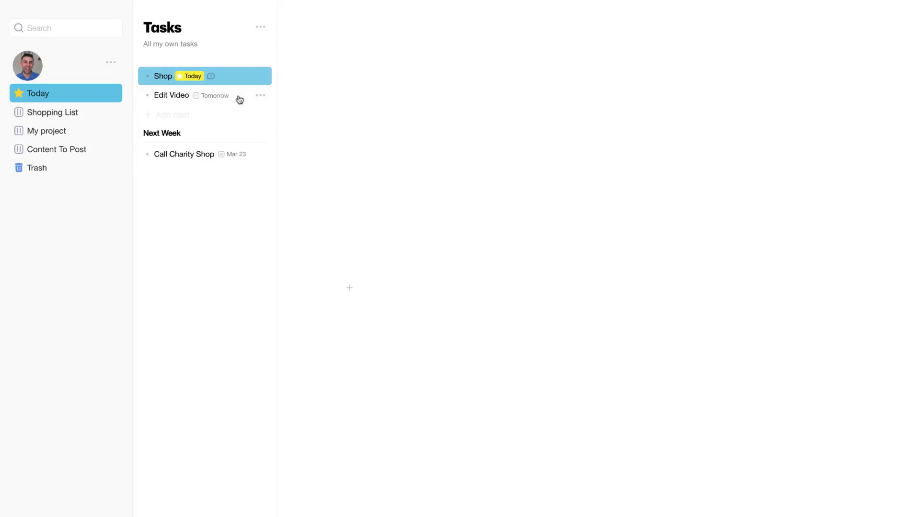
{"action": "left_click", "coordinate": [69, 149]}
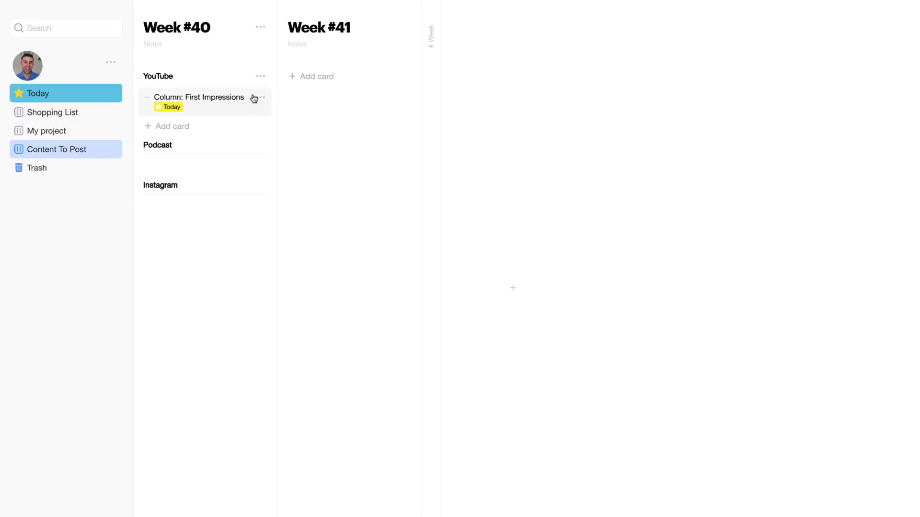
{"action": "left_click", "coordinate": [260, 97]}
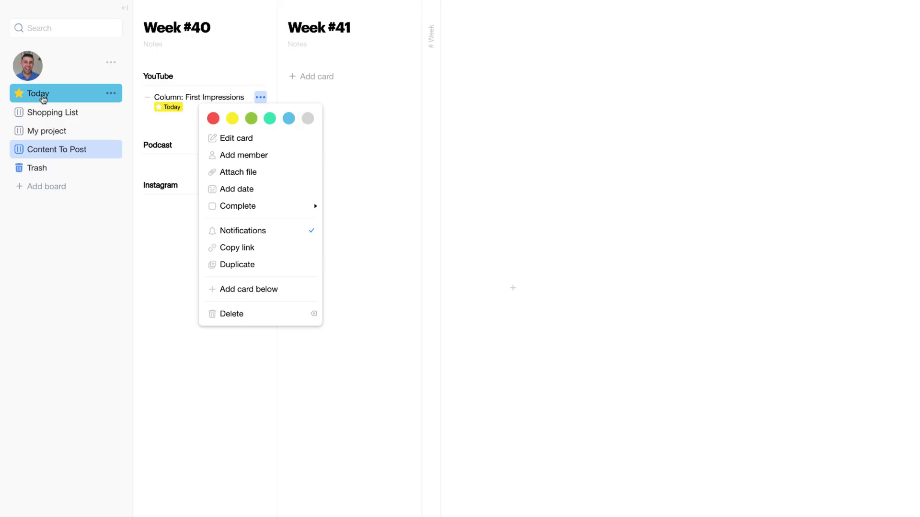
{"action": "left_click", "coordinate": [43, 99]}
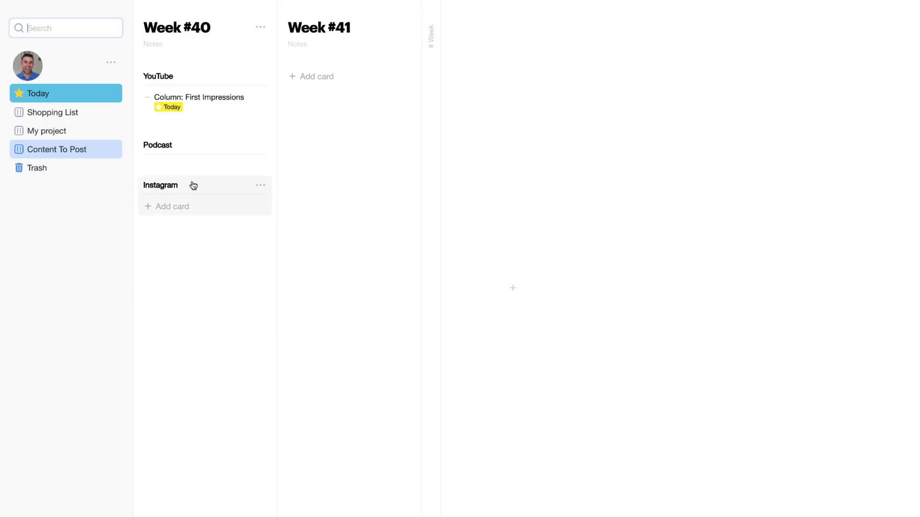
{"action": "left_click", "coordinate": [205, 28]}
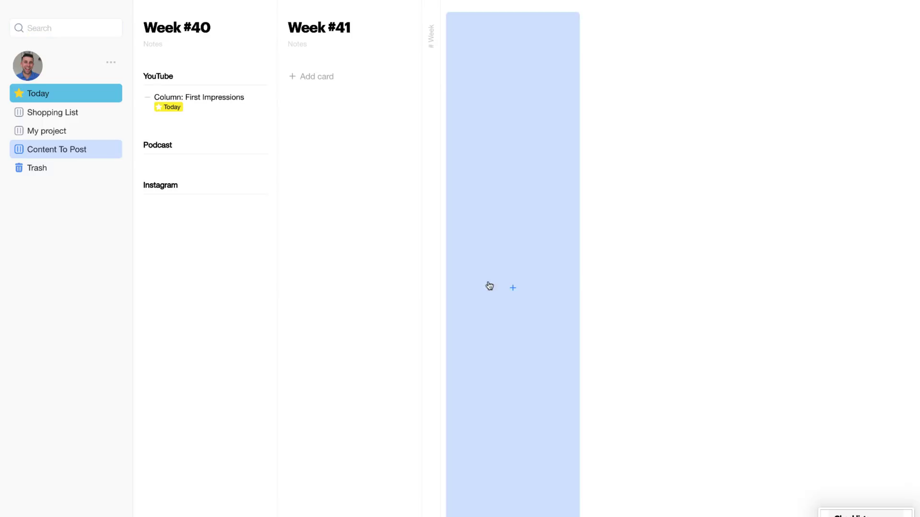
Attach the 'Checklists arranged in columns' image to the card, preview it, and toggle its thumbnail
{"action": "mouse_move", "coordinate": [489, 288]}
{"action": "left_mouse_down"}
{"action": "mouse_move", "coordinate": [447, 199]}
{"action": "mouse_move", "coordinate": [223, 100]}
{"action": "left_mouse_up"}
{"action": "mouse_move", "coordinate": [208, 101]}
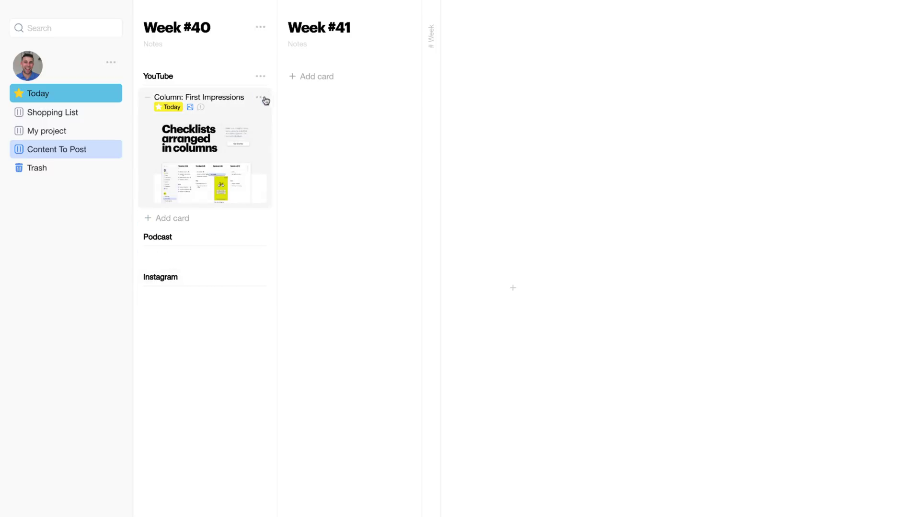
{"action": "left_click", "coordinate": [245, 139]}
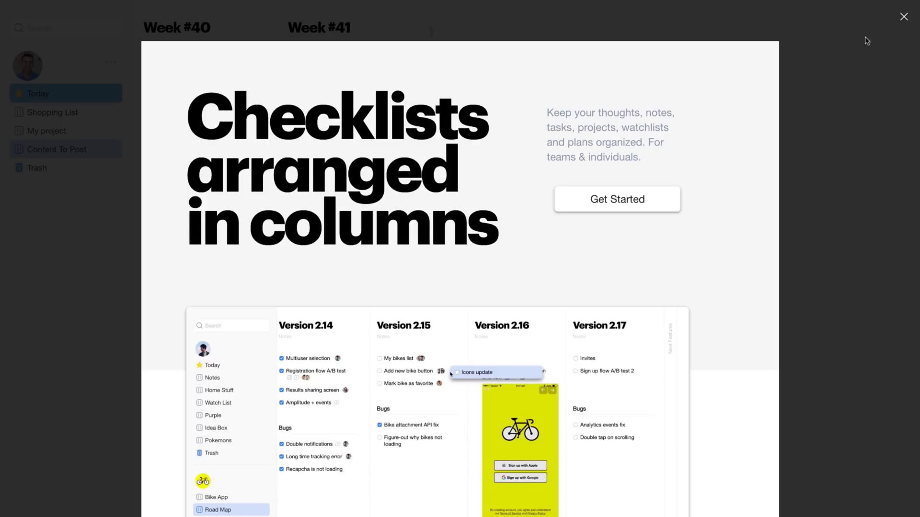
{"action": "left_click", "coordinate": [904, 17]}
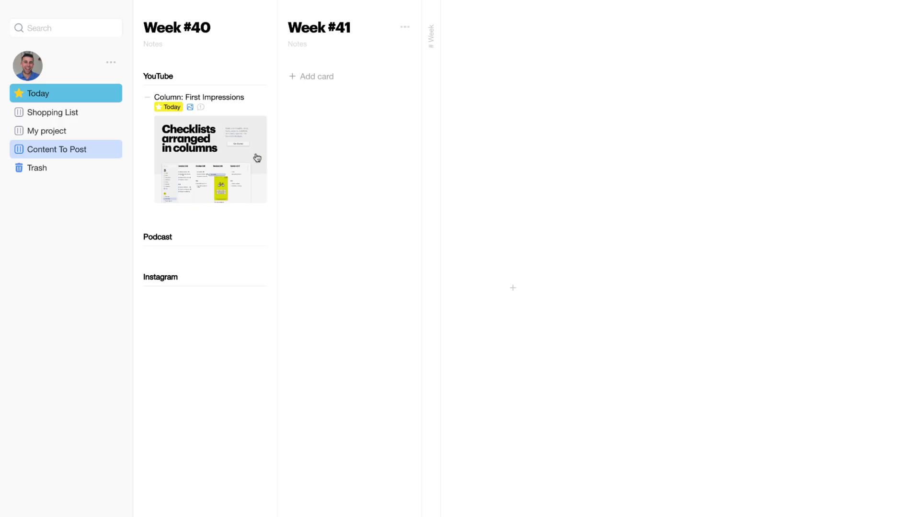
{"action": "left_click", "coordinate": [190, 107]}
{"action": "left_click", "coordinate": [192, 107]}
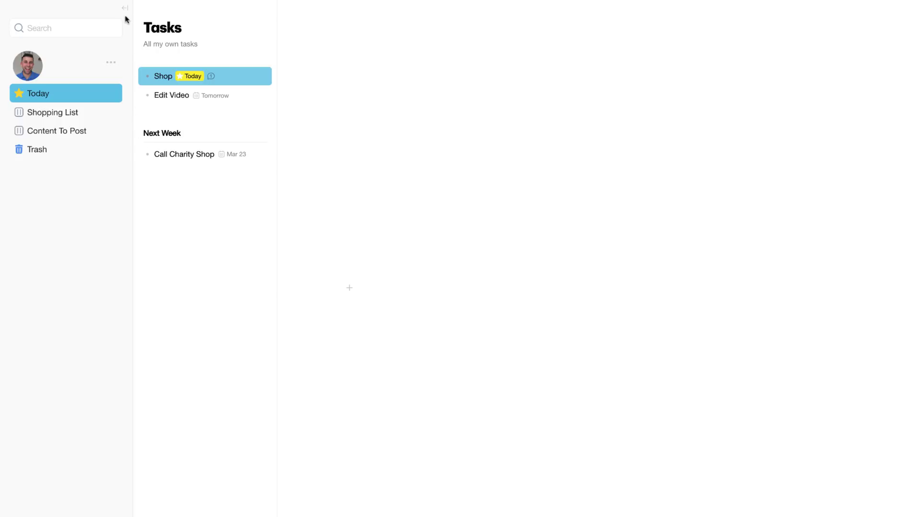
{"action": "left_click", "coordinate": [125, 10]}
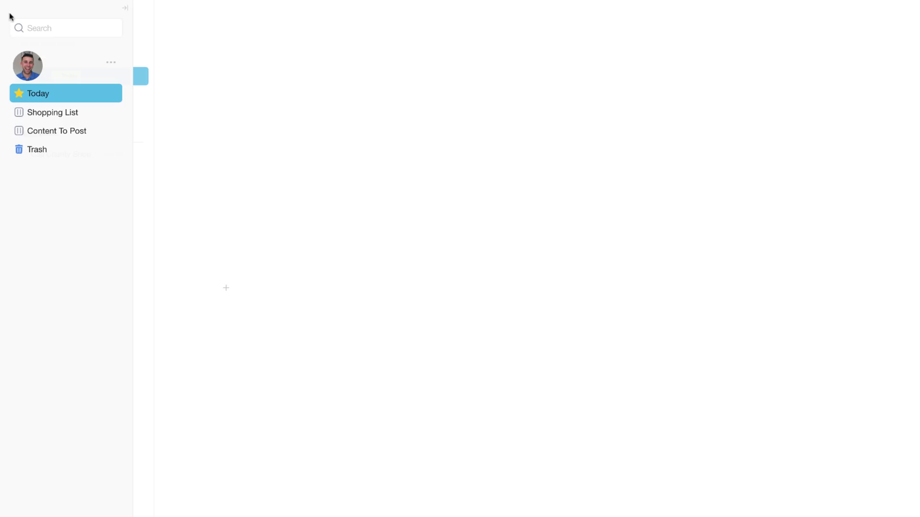
{"action": "mouse_move", "coordinate": [4, 259]}
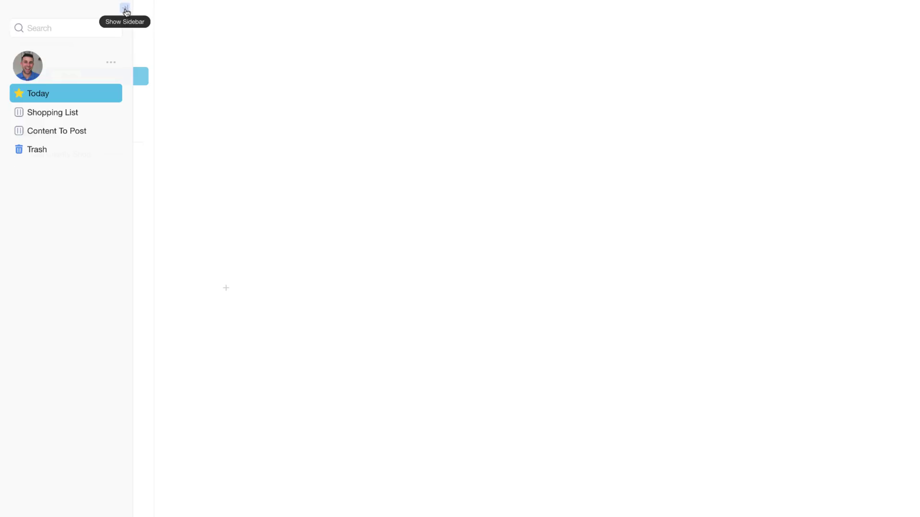
{"action": "left_click", "coordinate": [124, 11]}
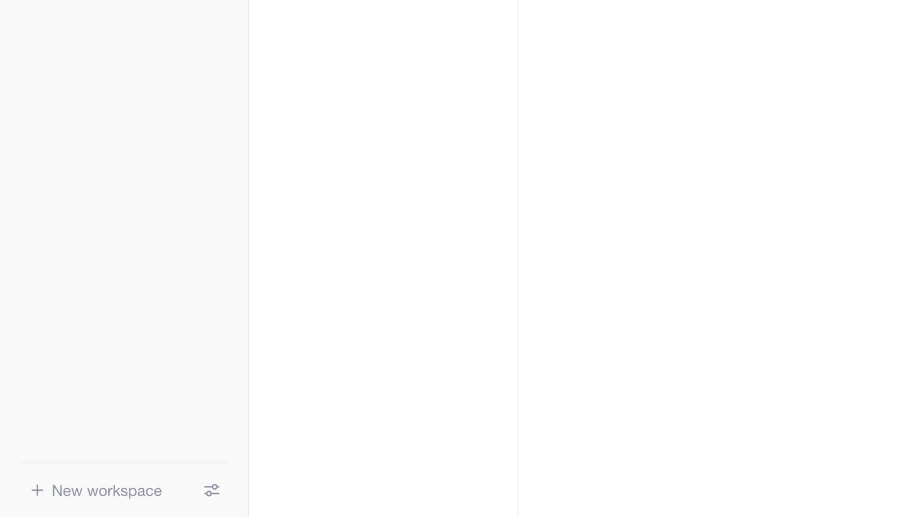
Create workspace 'Keep Productive' with the URL 'keepproductive'
{"action": "left_click", "coordinate": [121, 485]}
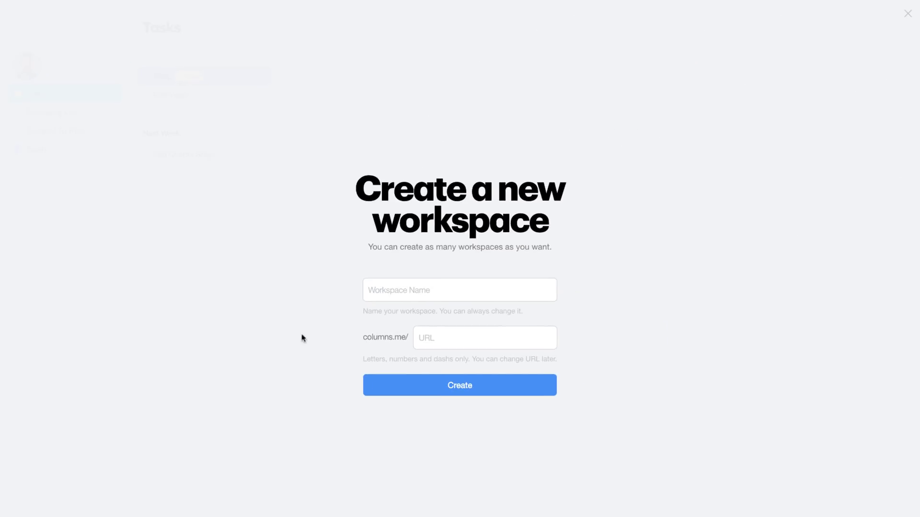
{"action": "left_click", "coordinate": [374, 291]}
{"action": "type", "text": "Keep Productive"}
{"action": "left_click", "coordinate": [485, 338]}
{"action": "type", "text": "keepproductive"}
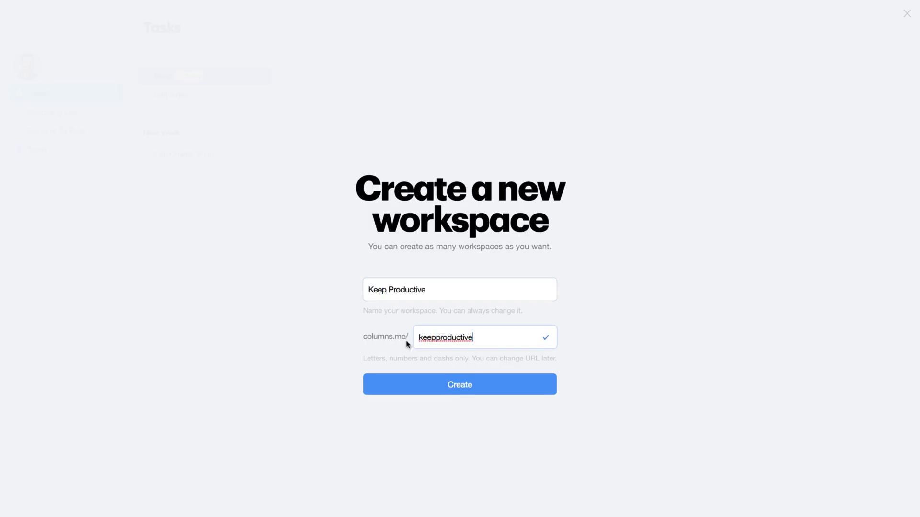
{"action": "key", "text": "Return"}
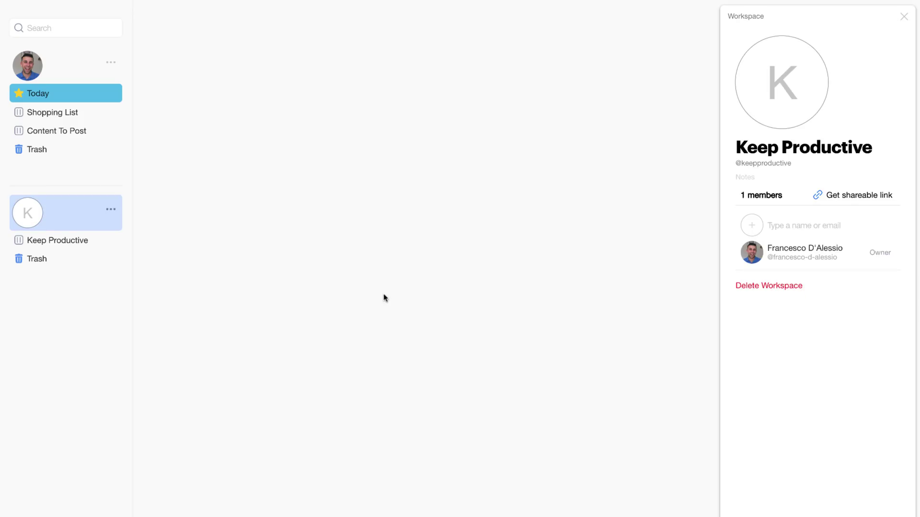
Open the Keep Productive board from the sidebar
{"action": "left_click", "coordinate": [52, 244]}
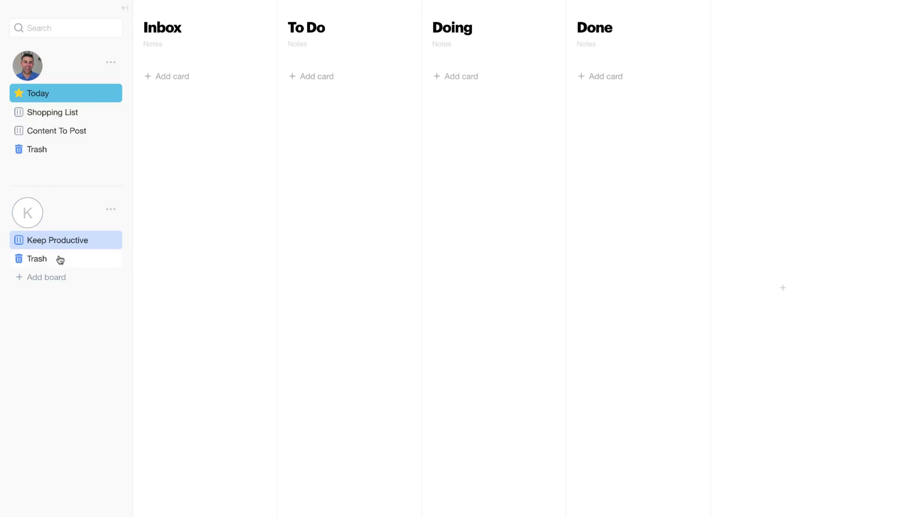